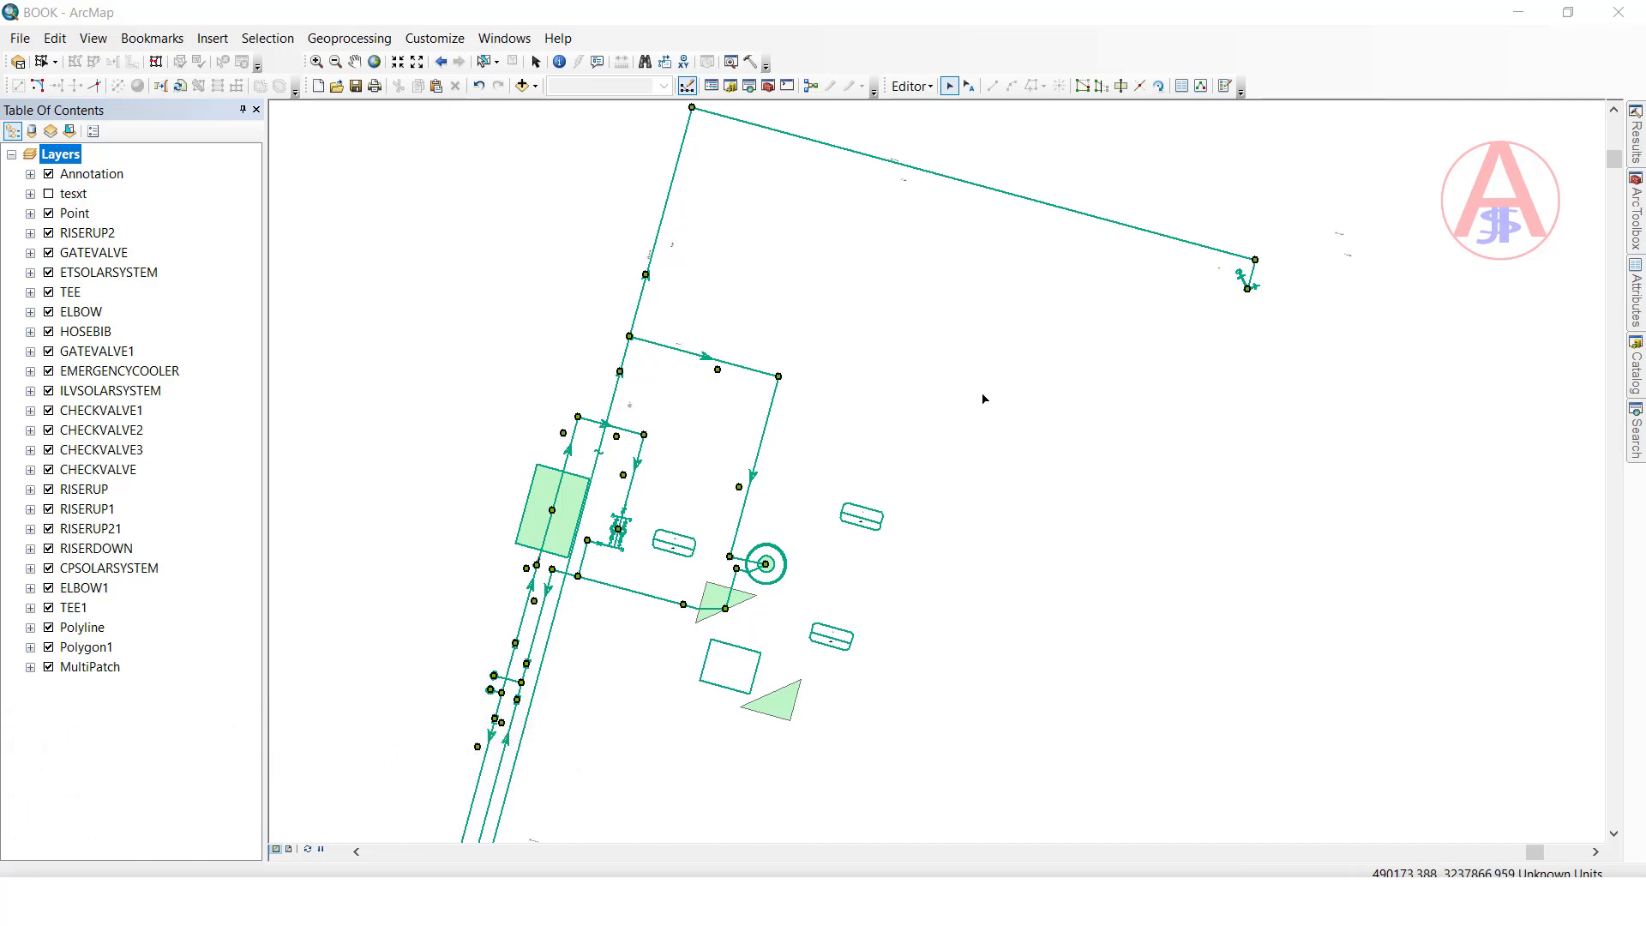
Set the Layers data frame background fill to Grey 40% in Data Frame Properties
right_click(58, 158)
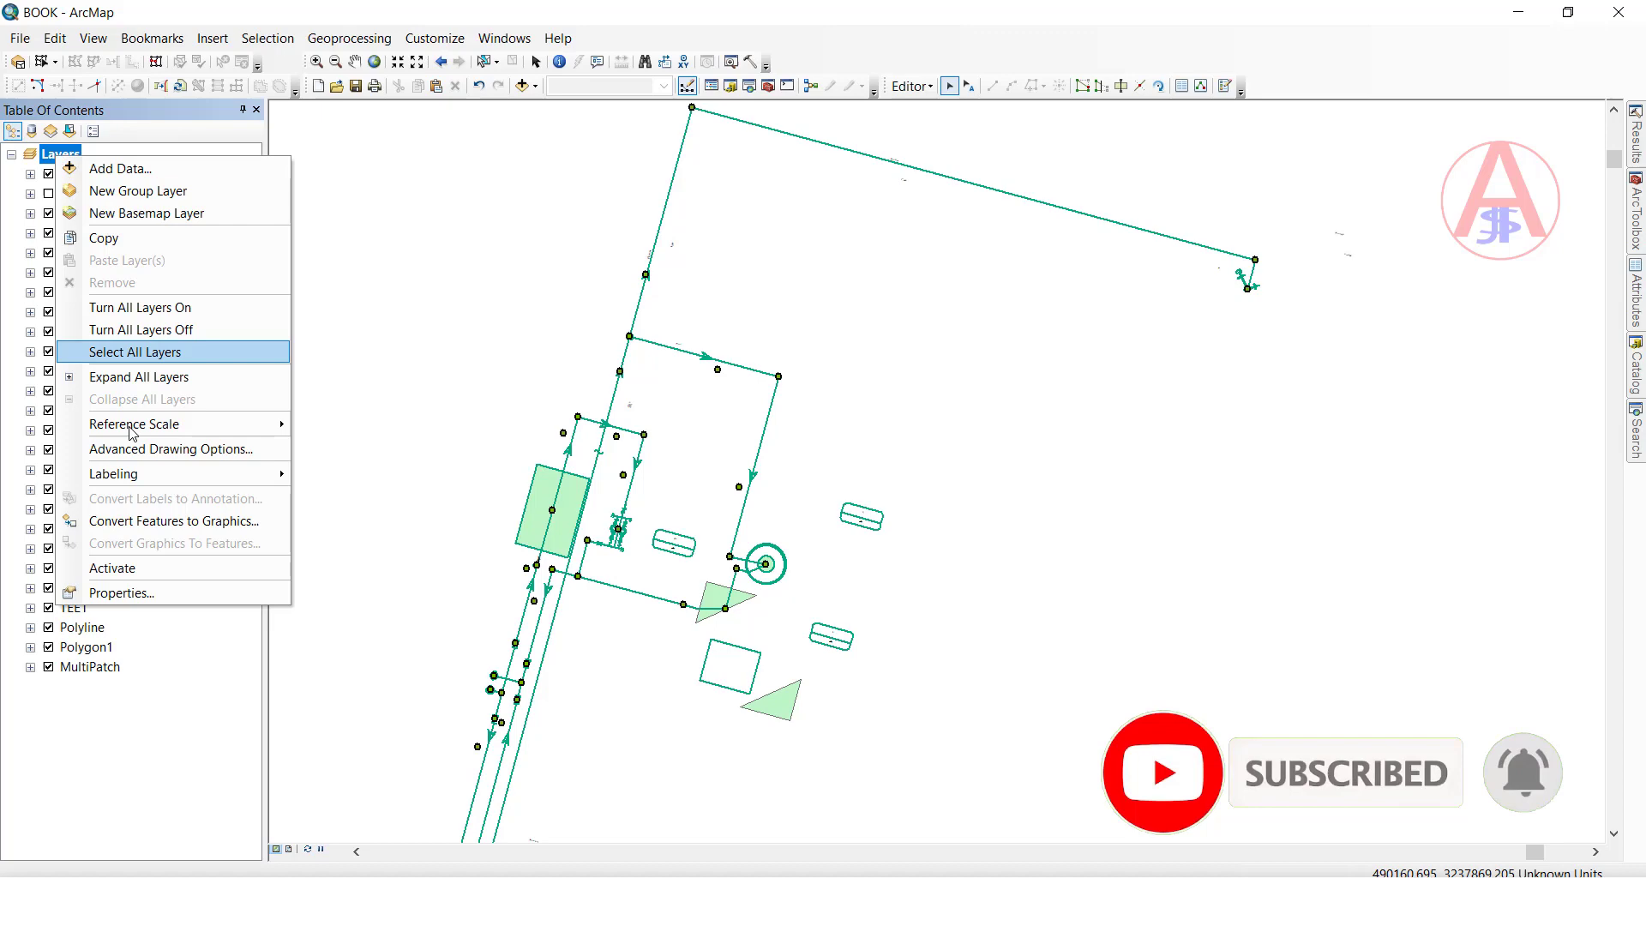
left_click(127, 593)
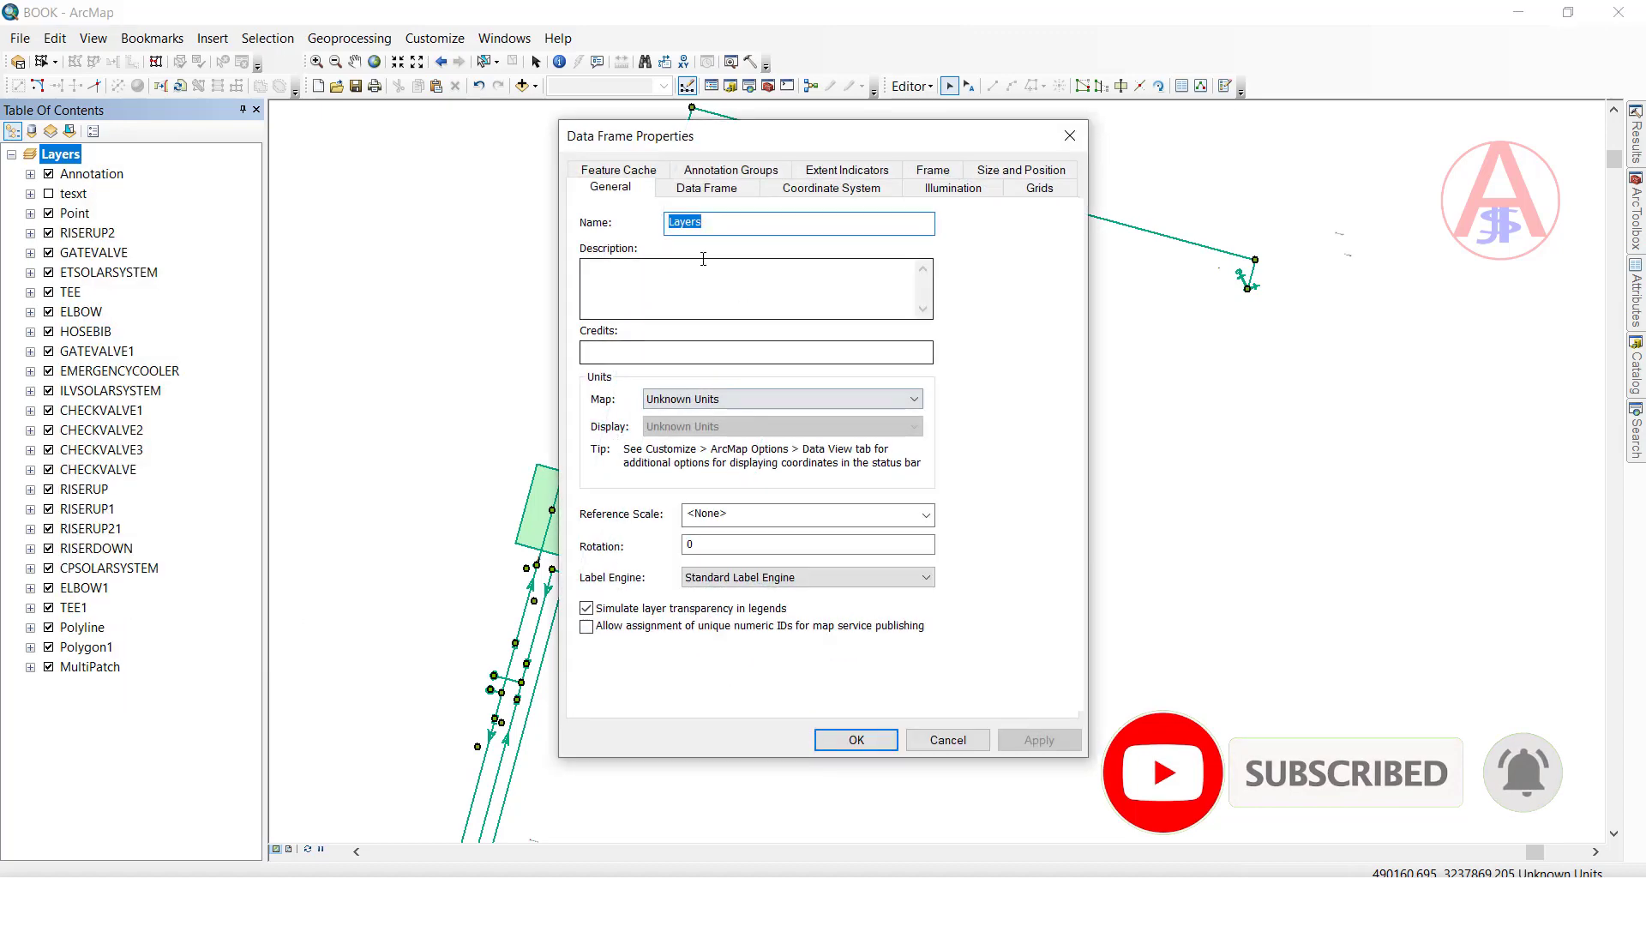
left_click(936, 175)
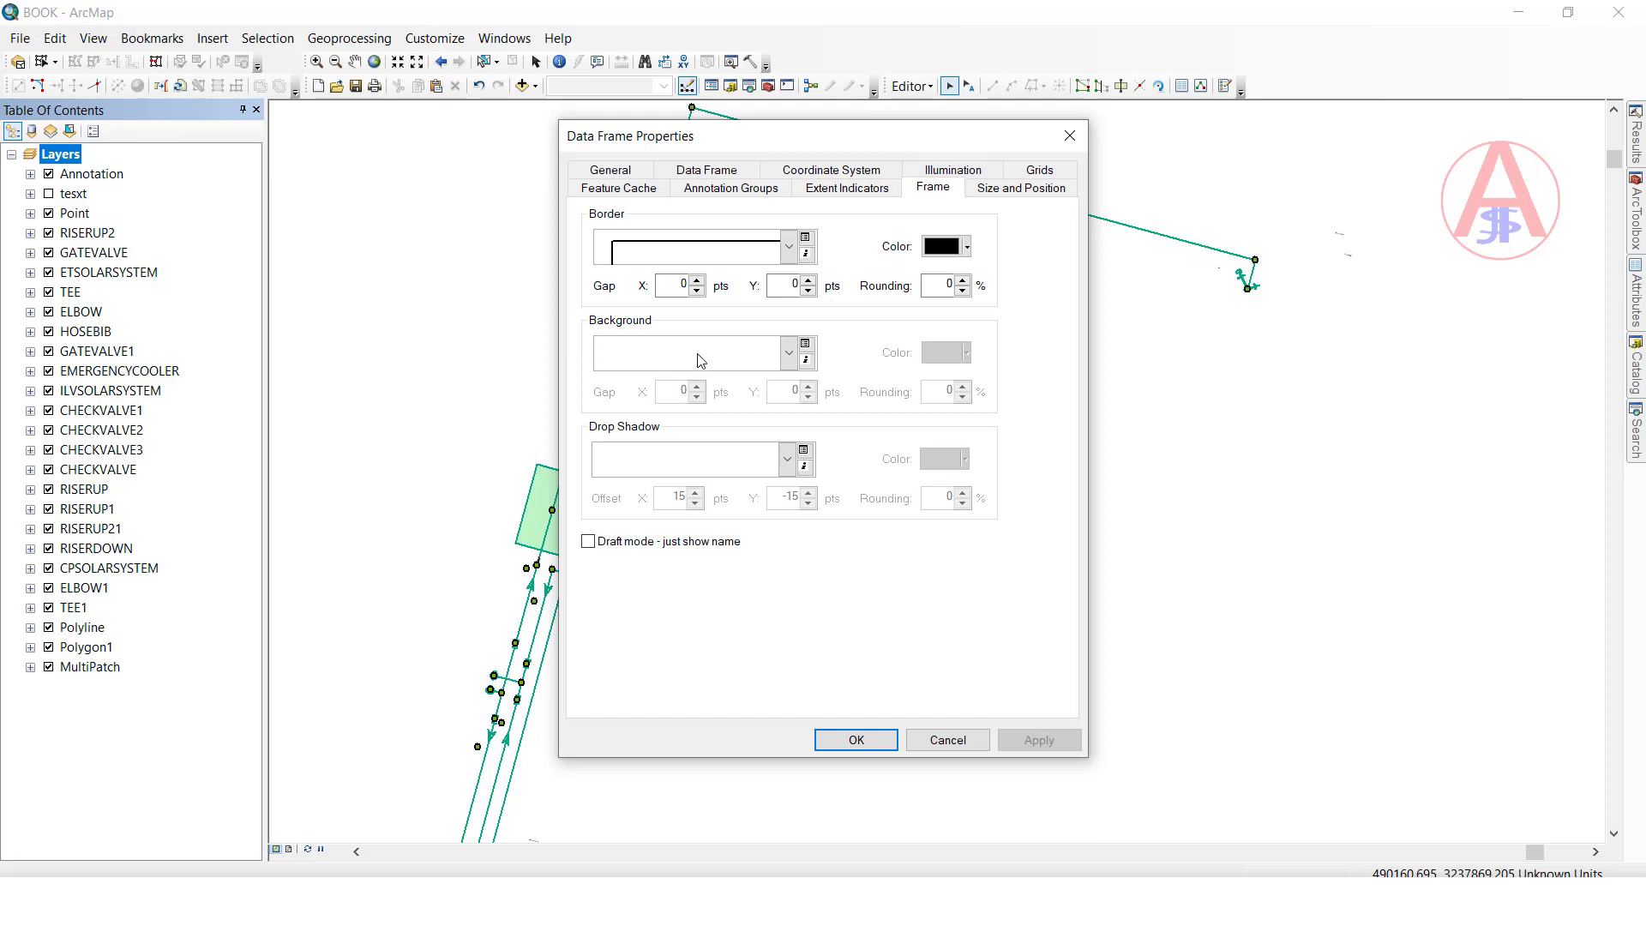
left_click(670, 360)
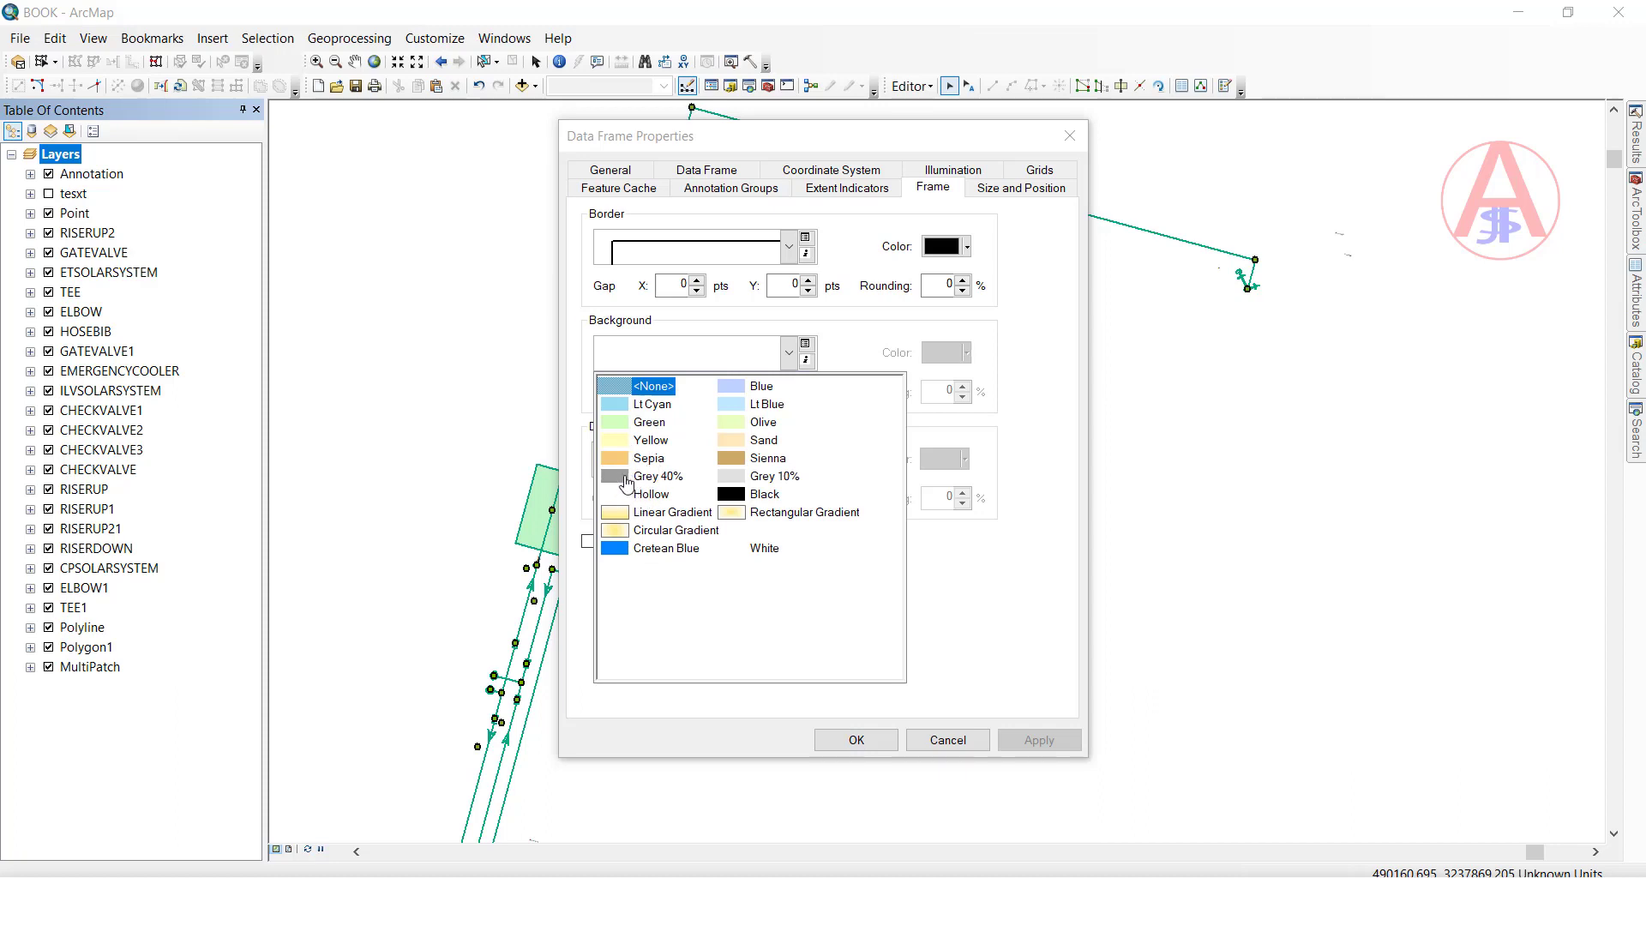
left_click(626, 483)
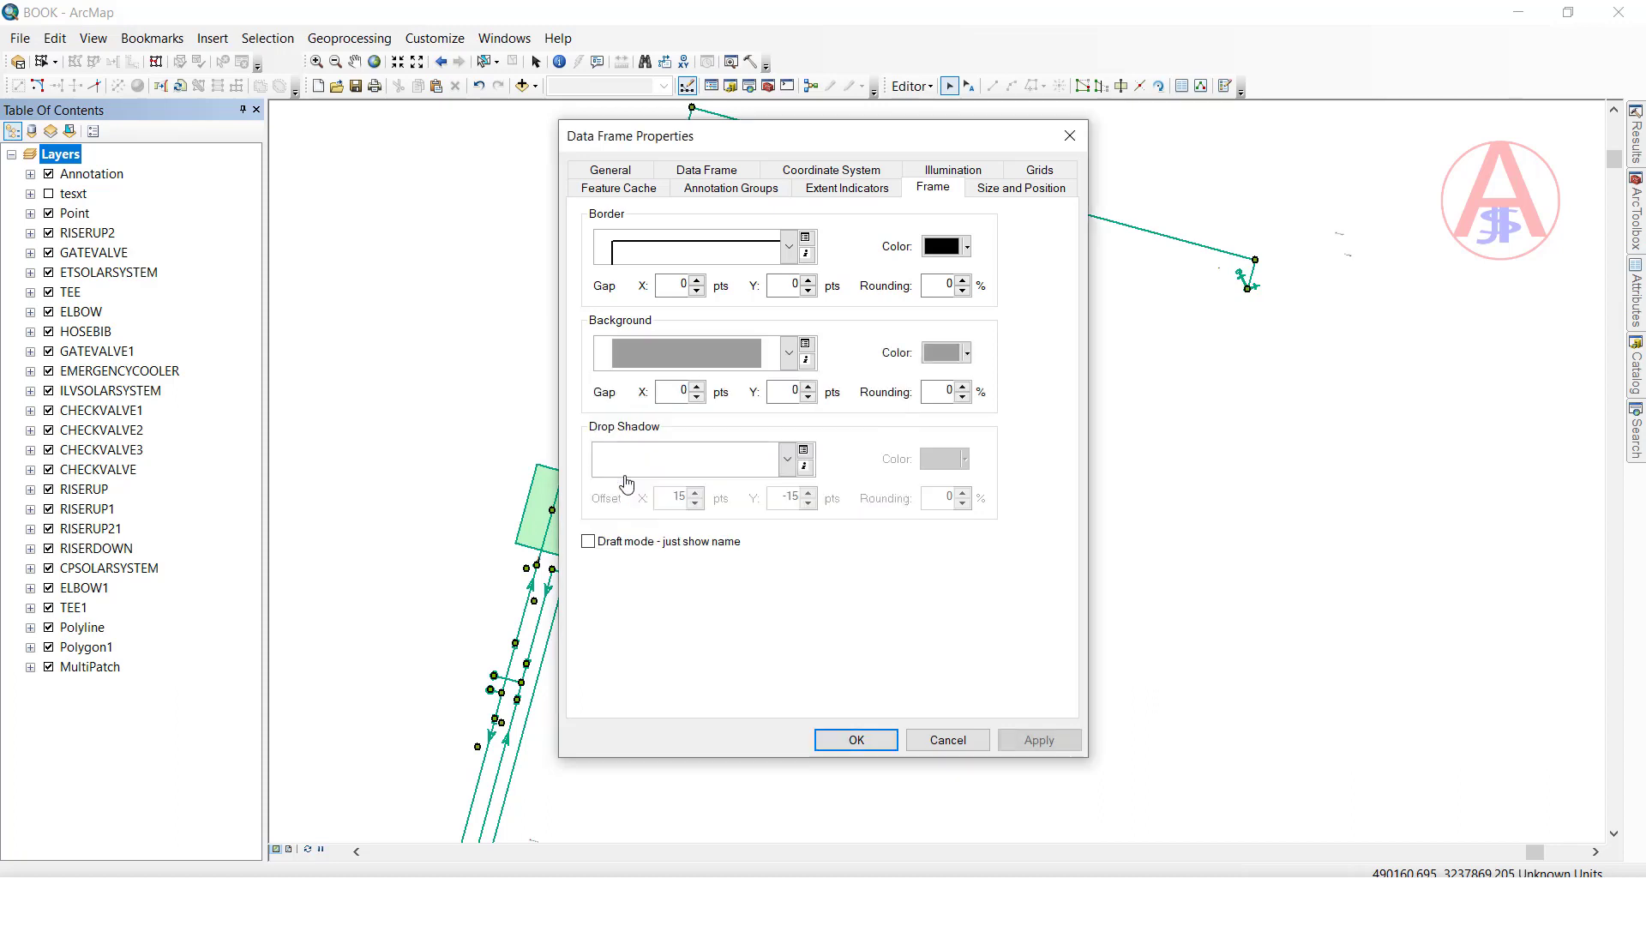
left_click(857, 738)
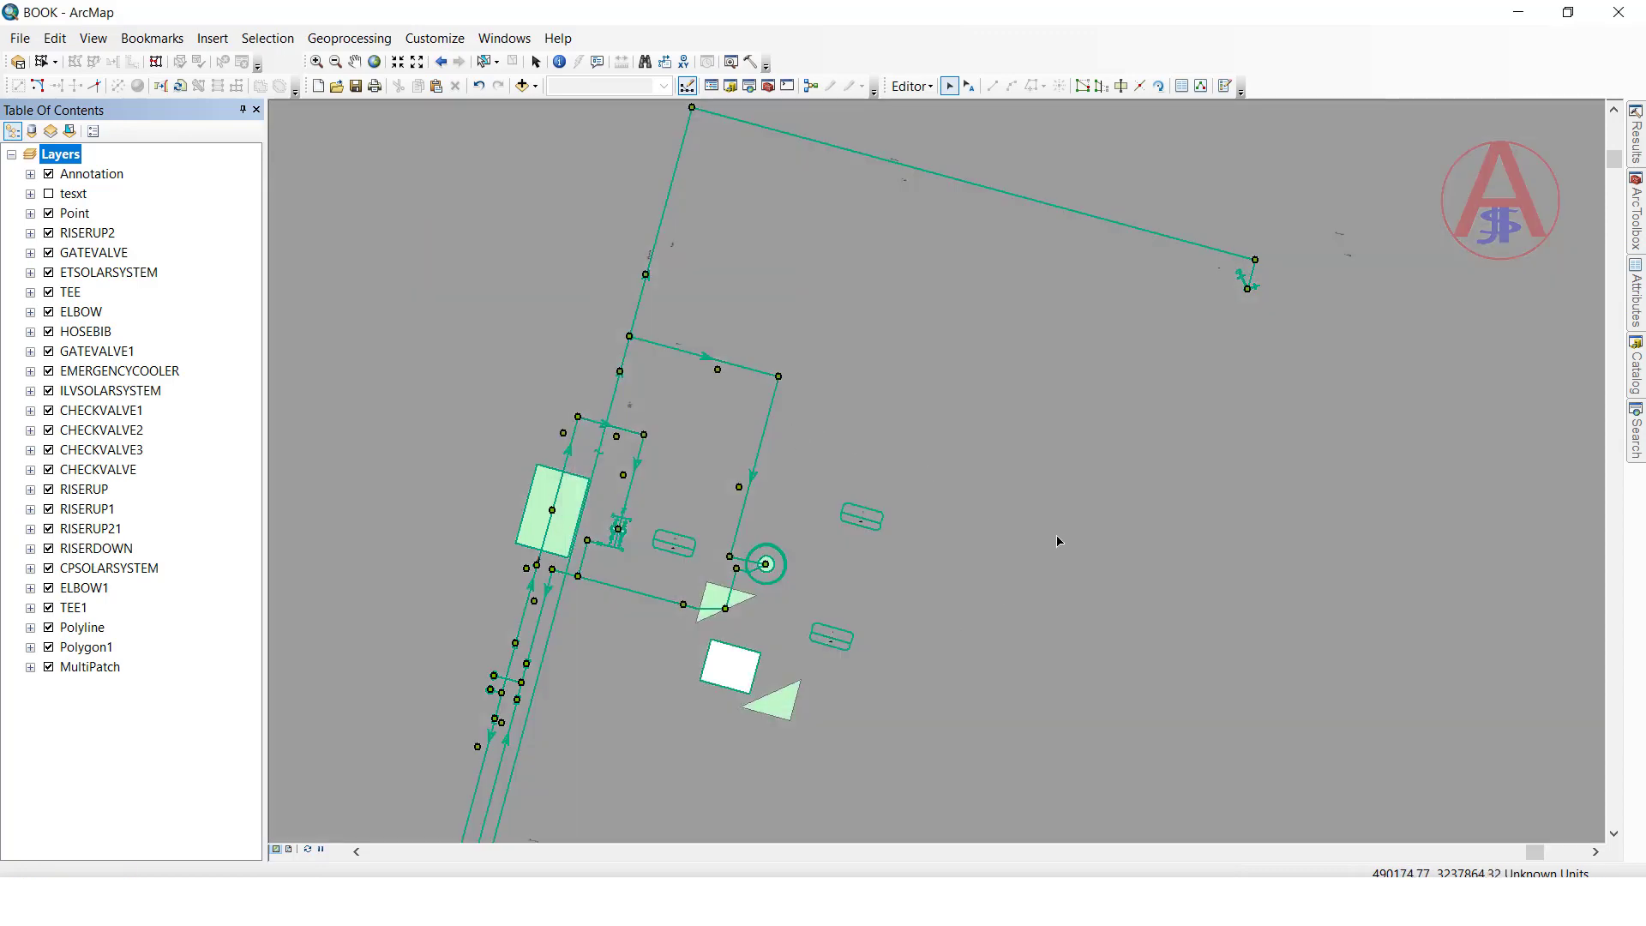
scroll(1063, 425, "up", 1)
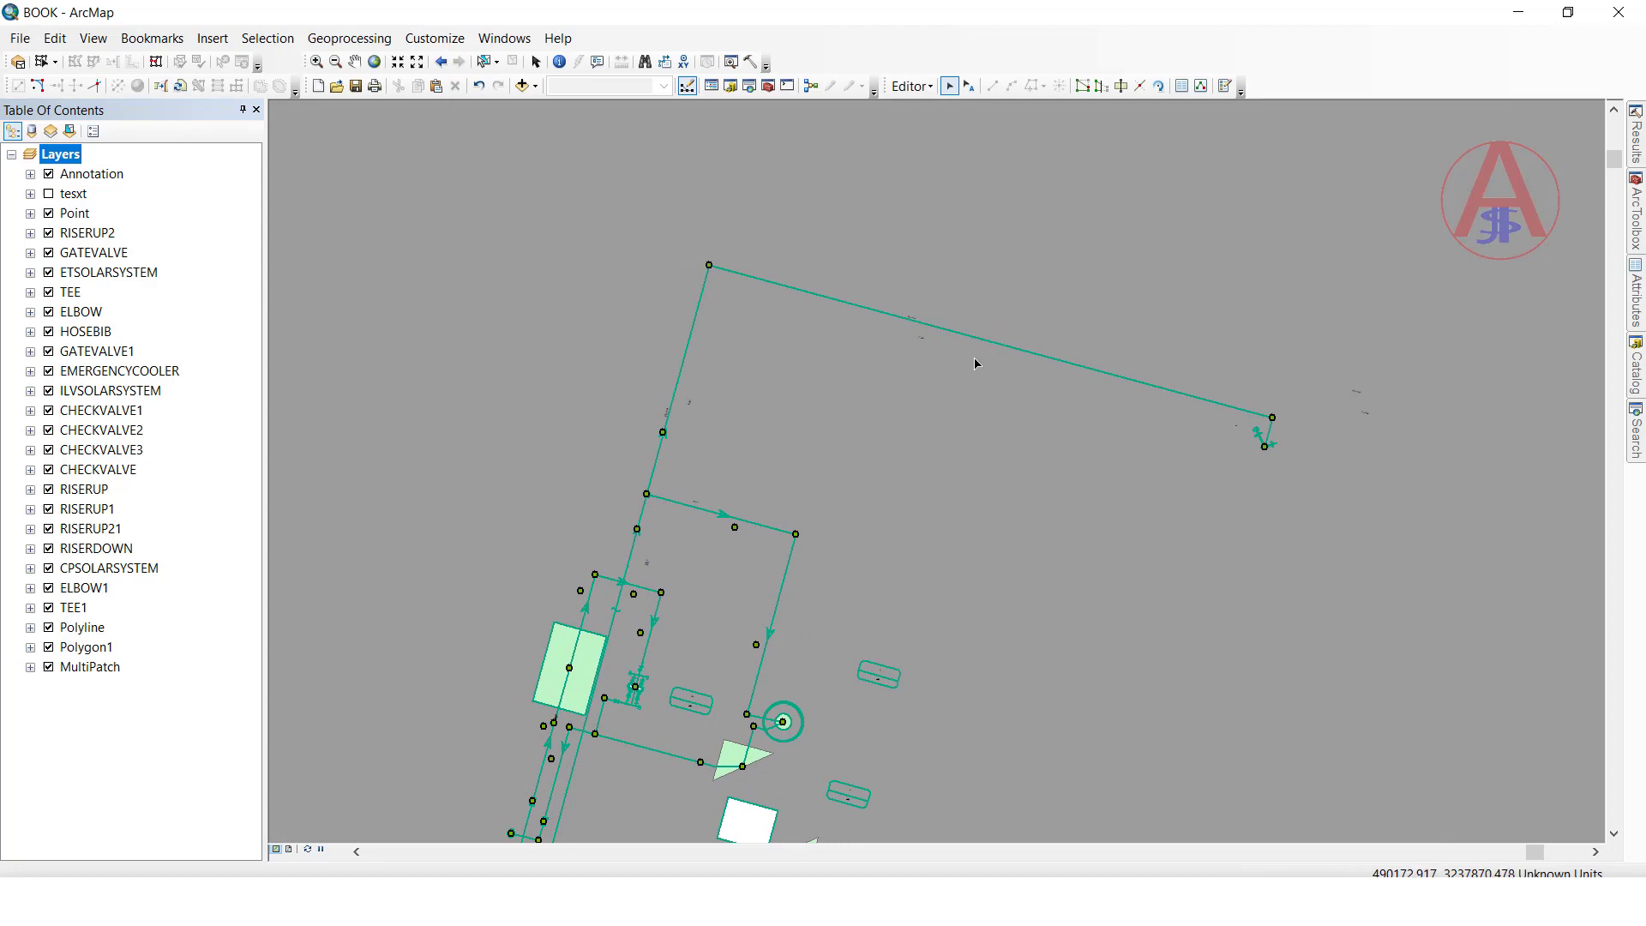
Change the Polyline layer's symbol to the plain black line
left_click(31, 628)
left_click(64, 650)
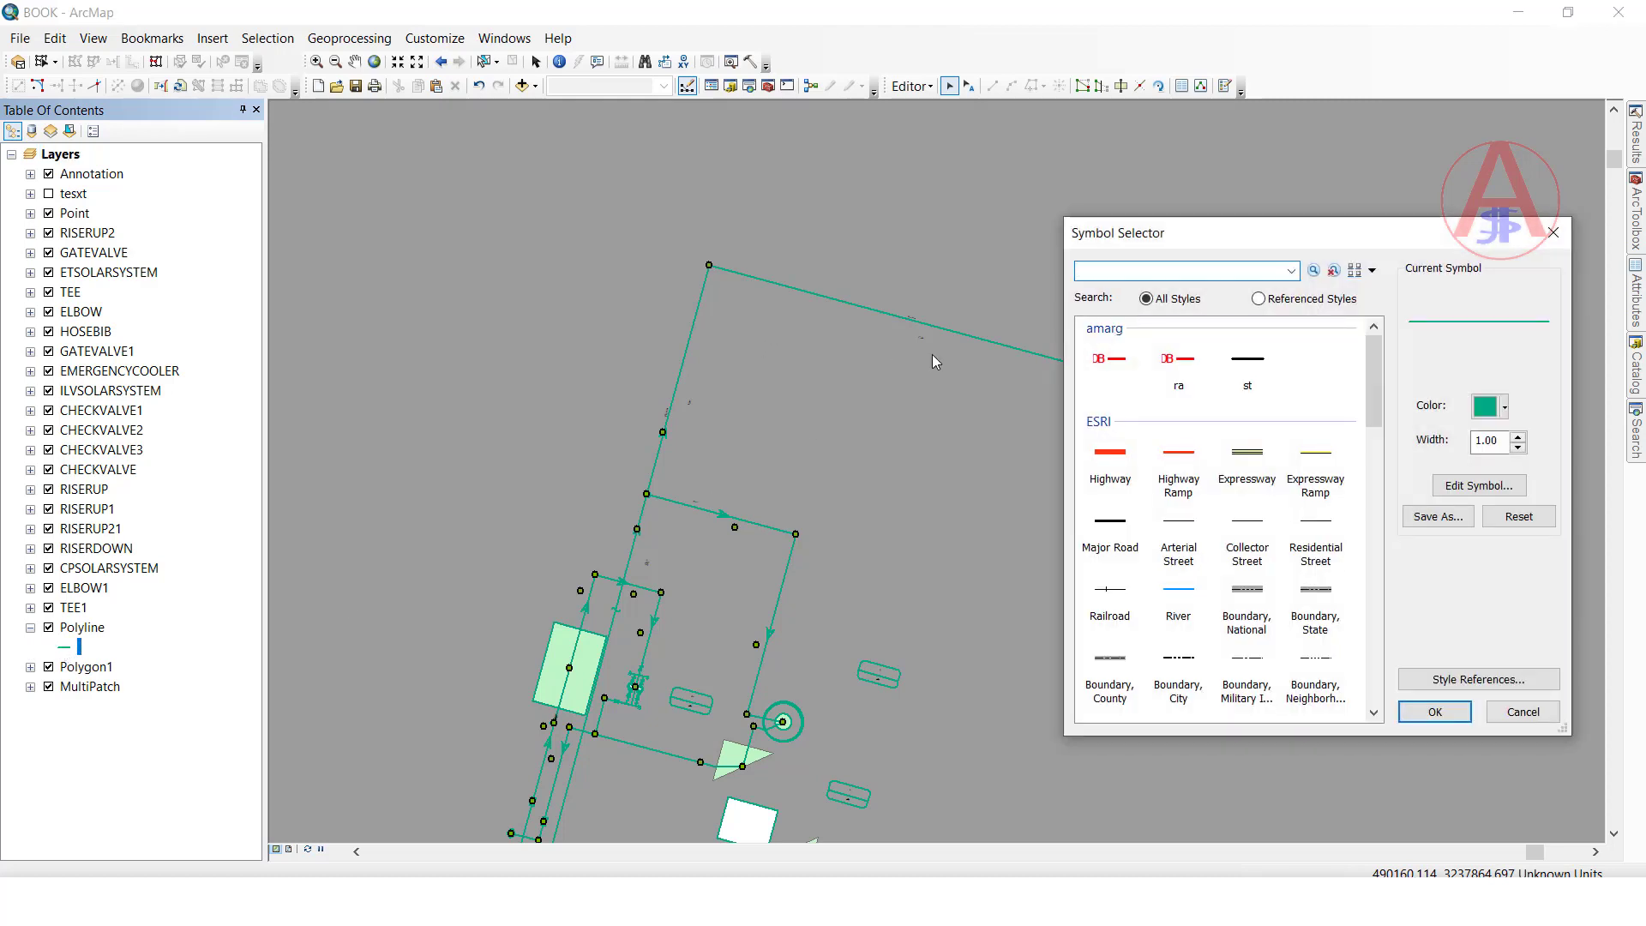
left_click(1247, 362)
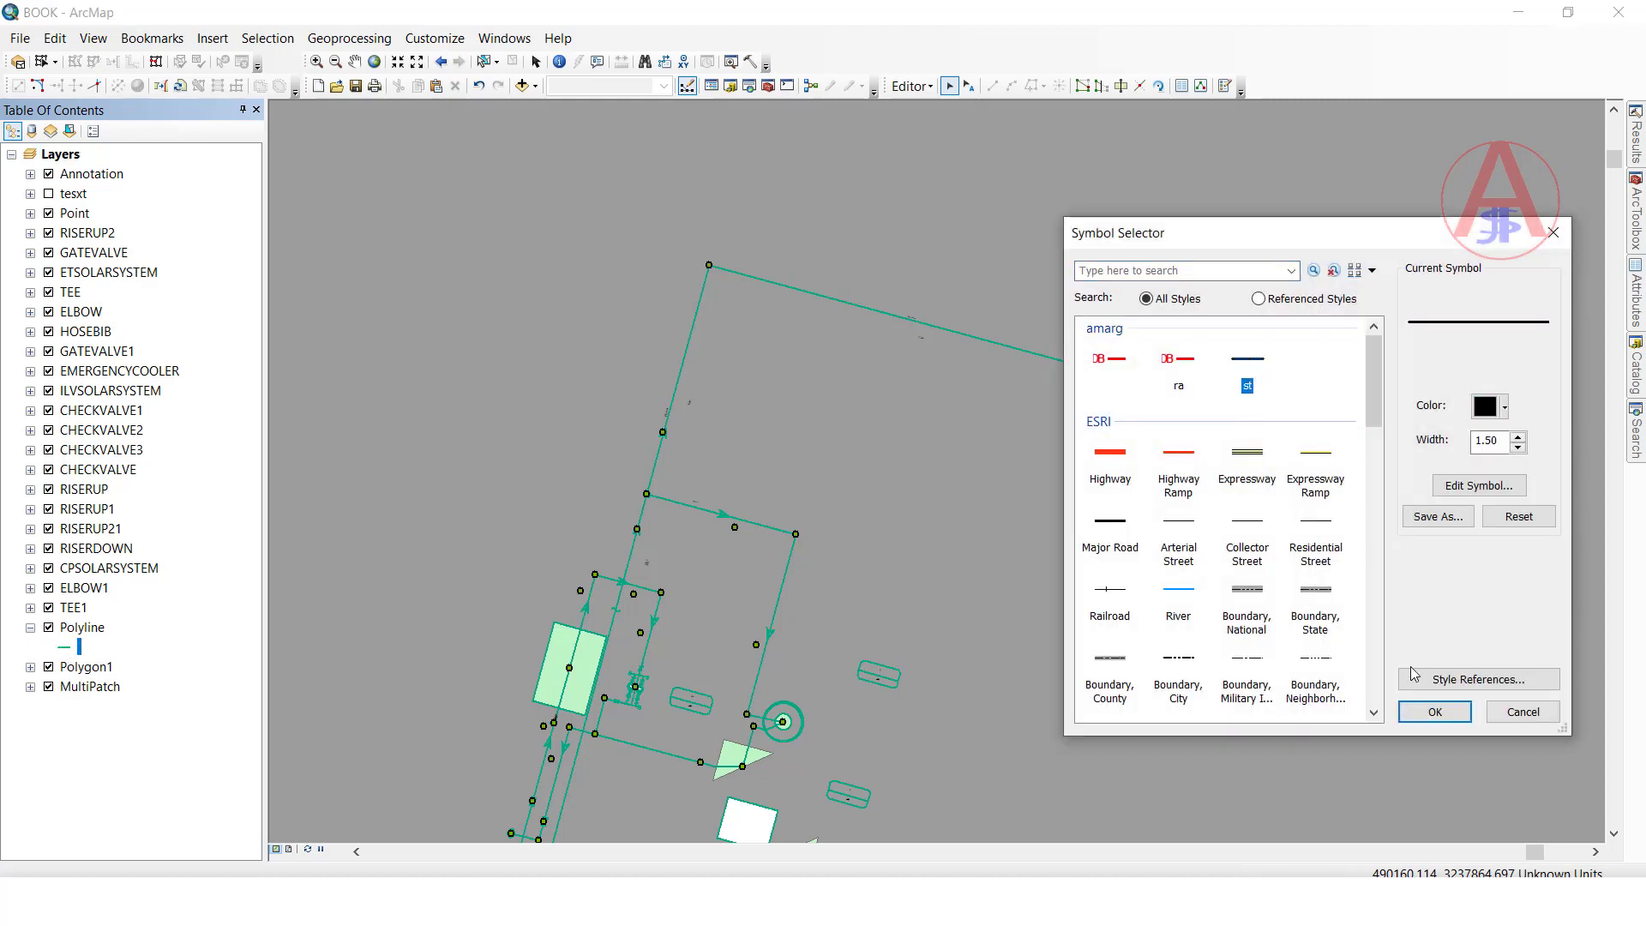
left_click(1425, 712)
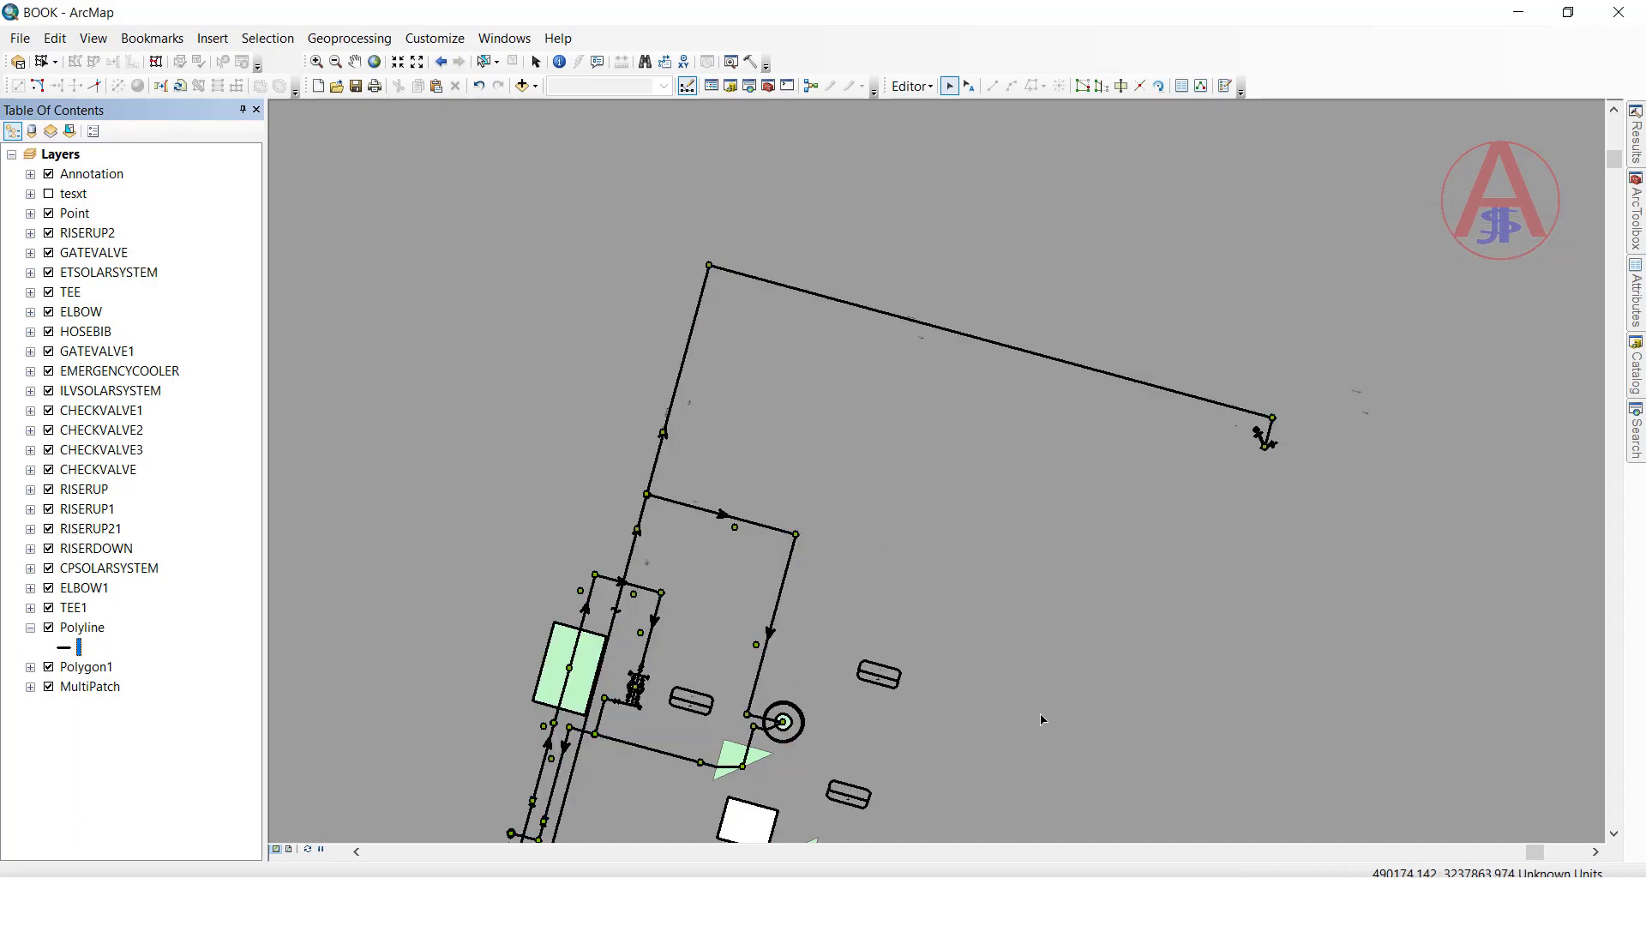
left_click_drag(926, 578, 941, 479)
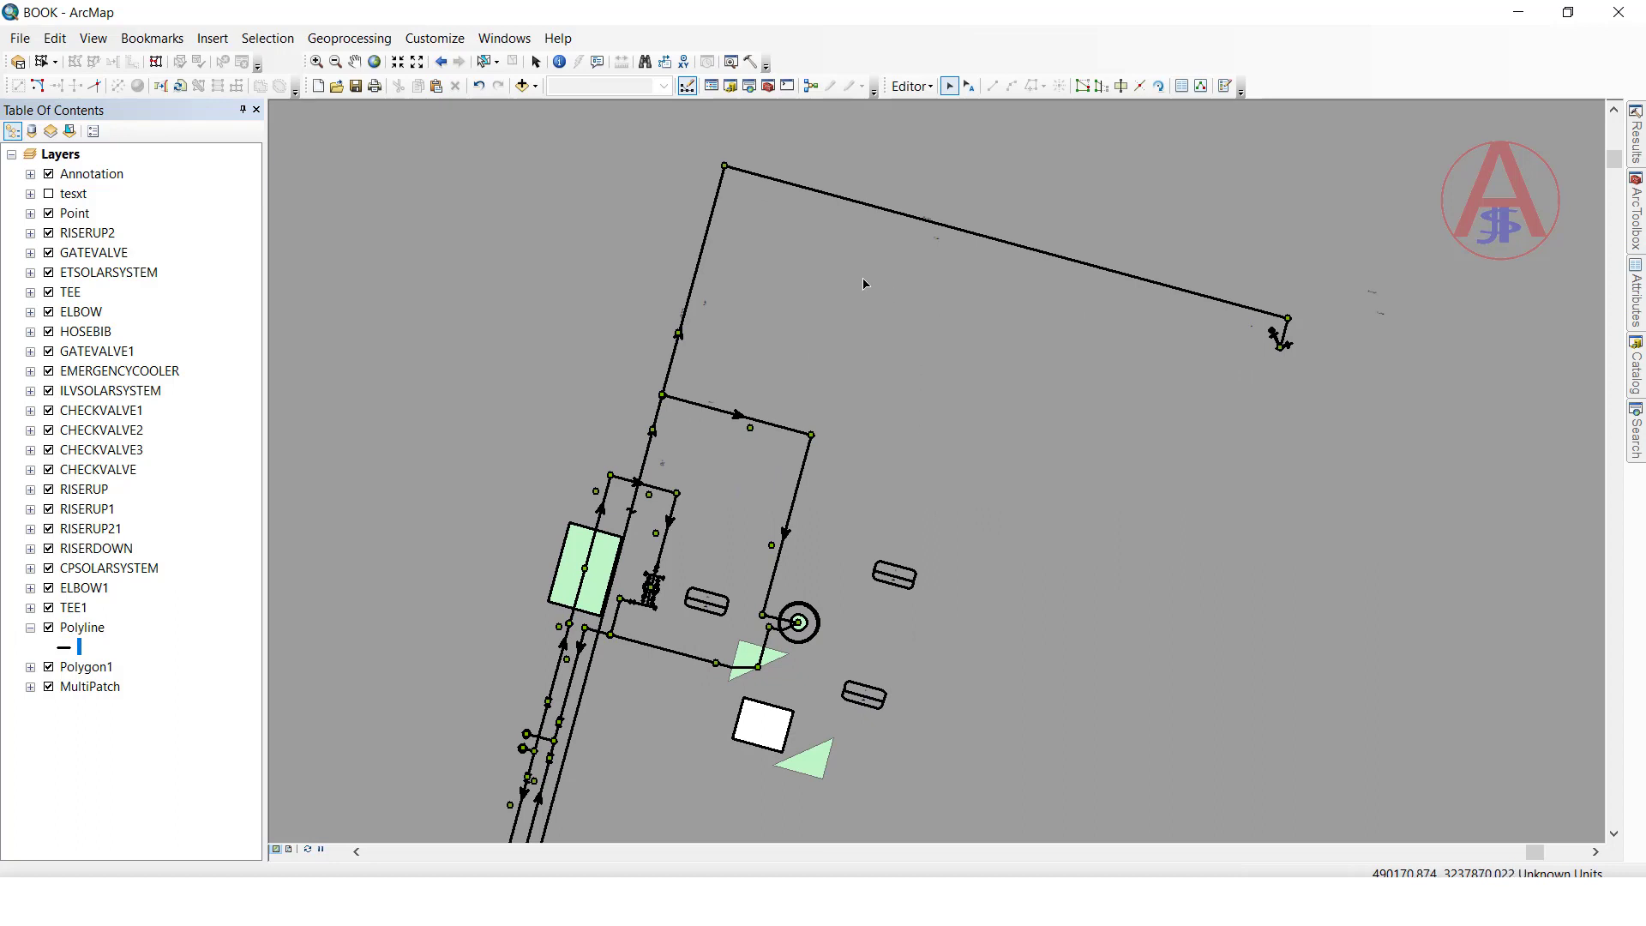
scroll(668, 375, "down", 2)
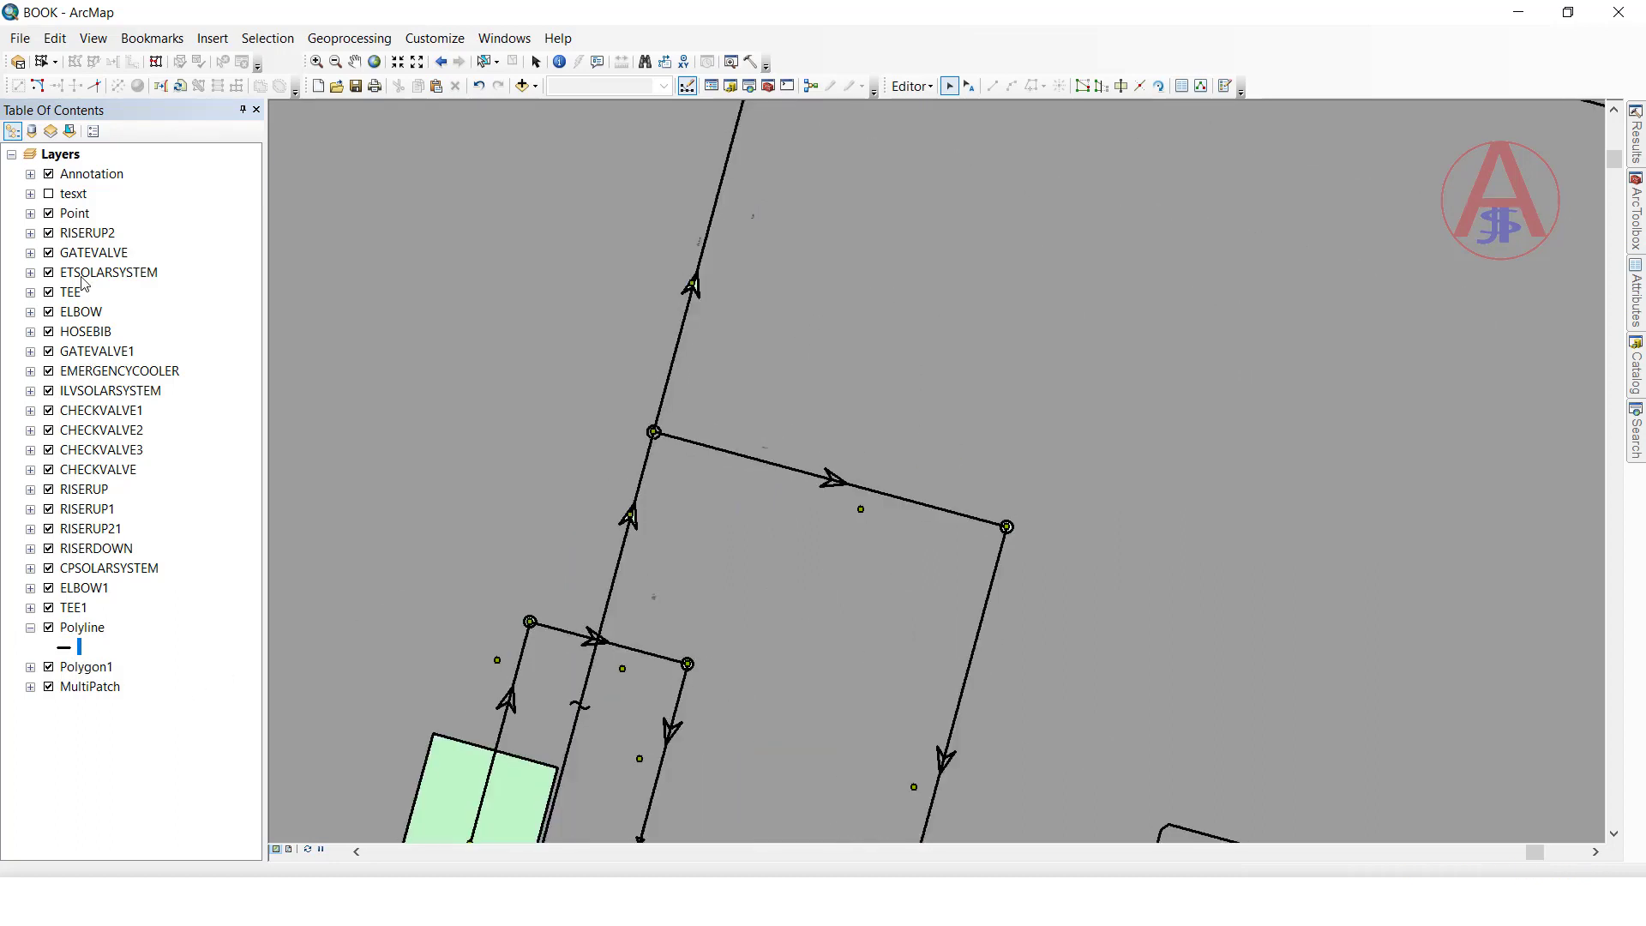
Change the Point layer's symbol to the green Circle 3 marker
left_click(30, 212)
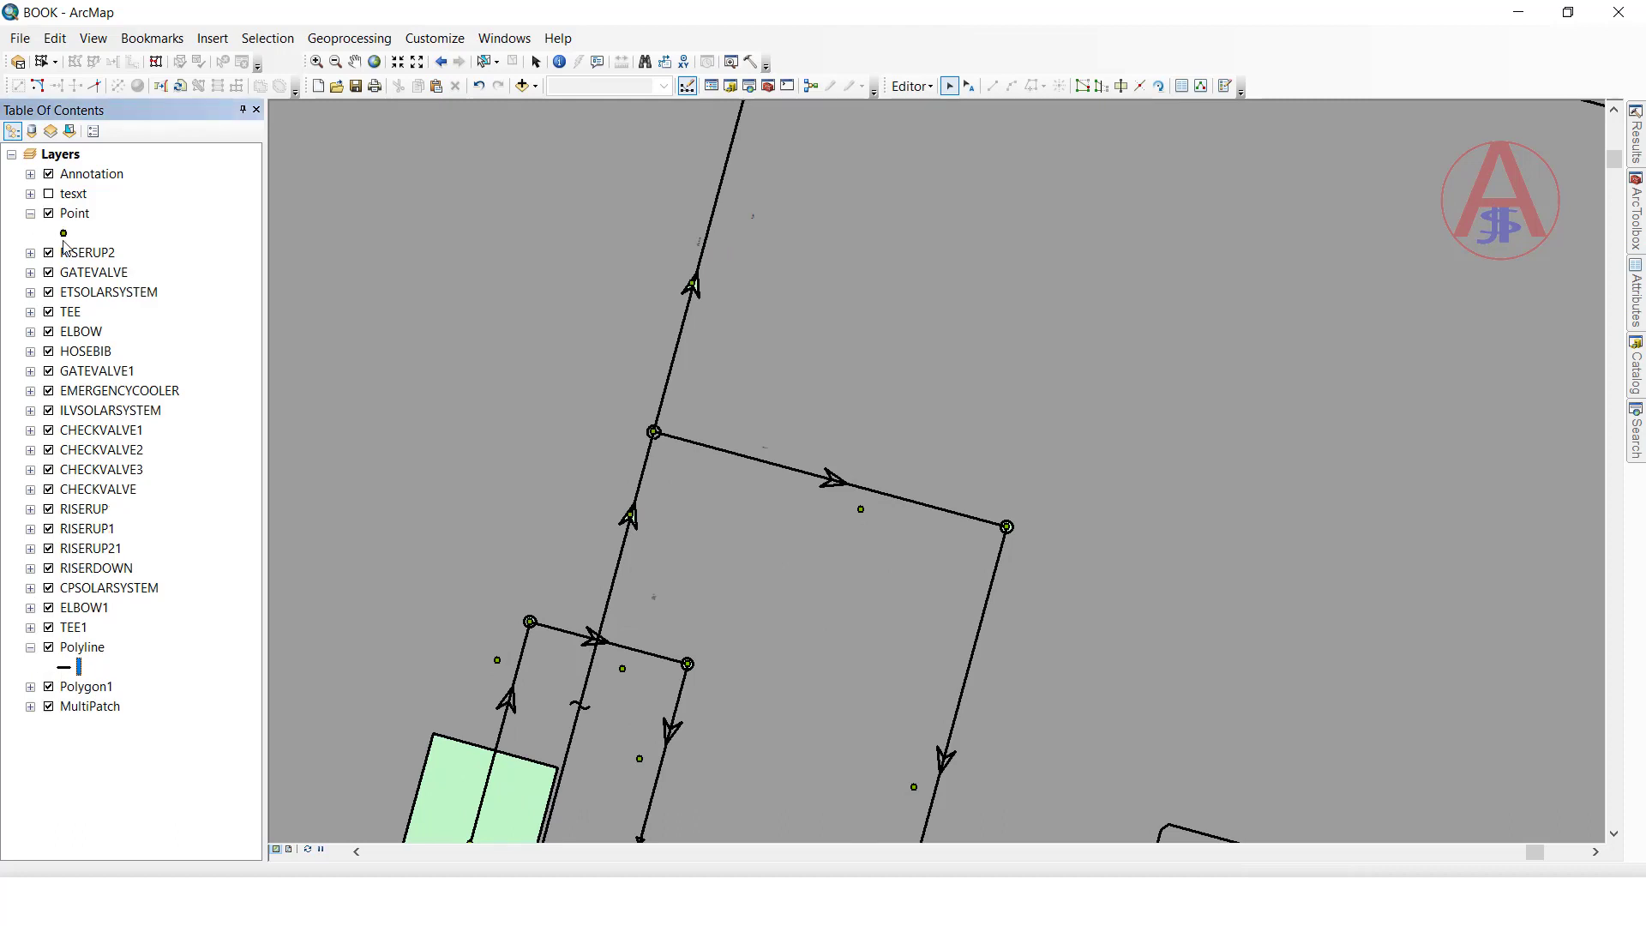
left_click(62, 233)
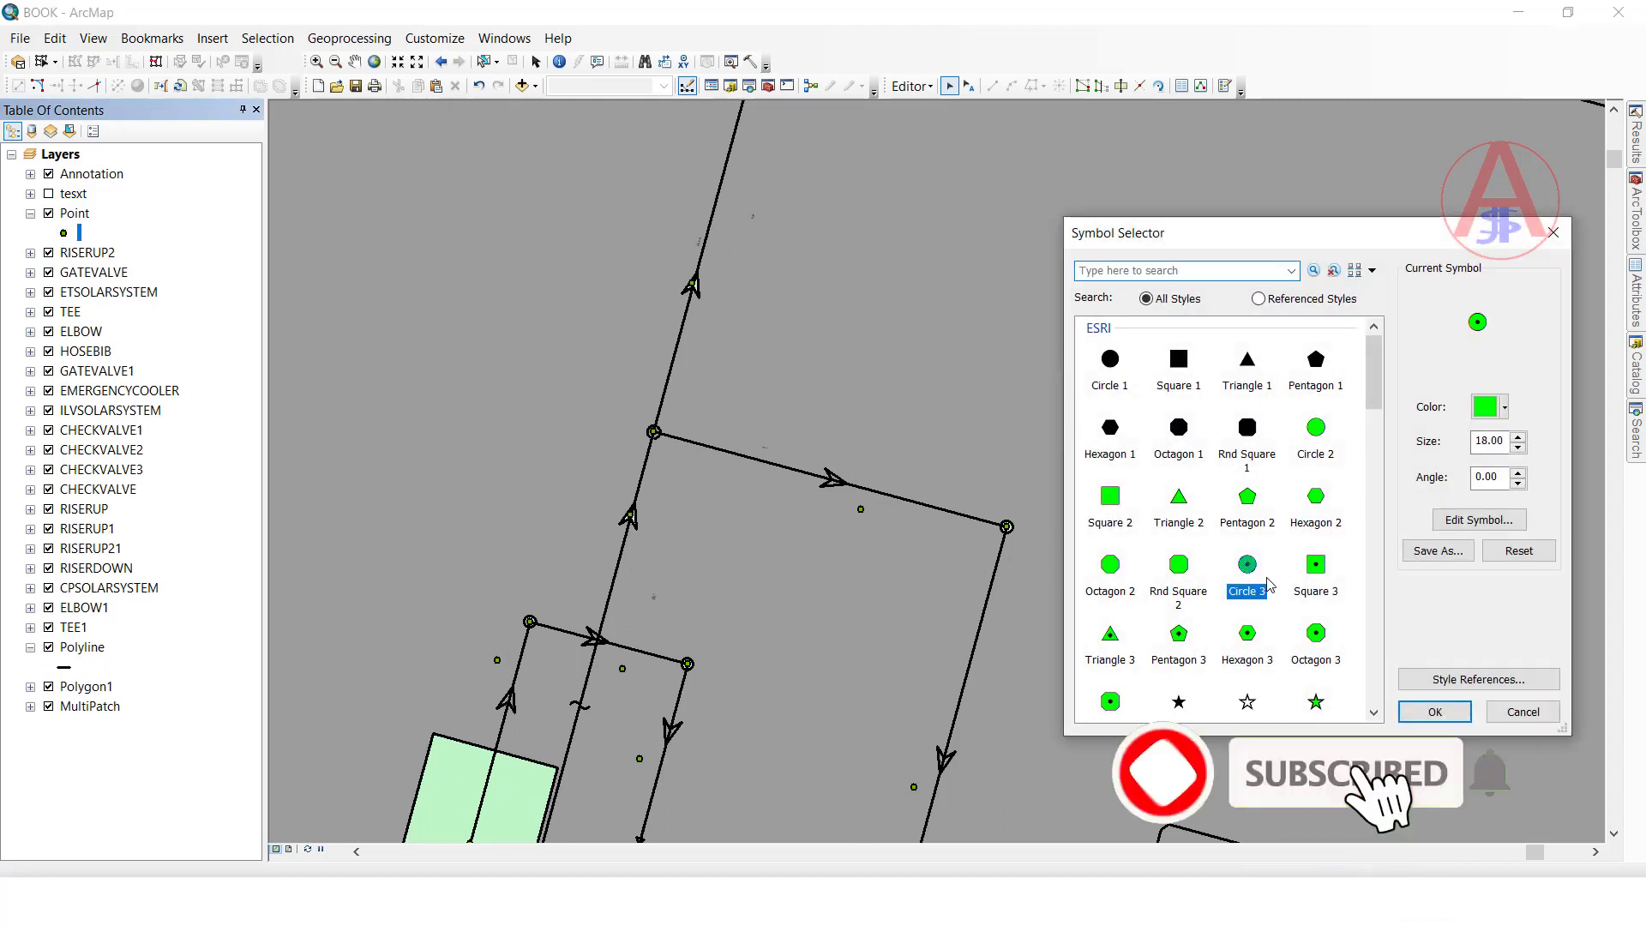
left_click(1433, 711)
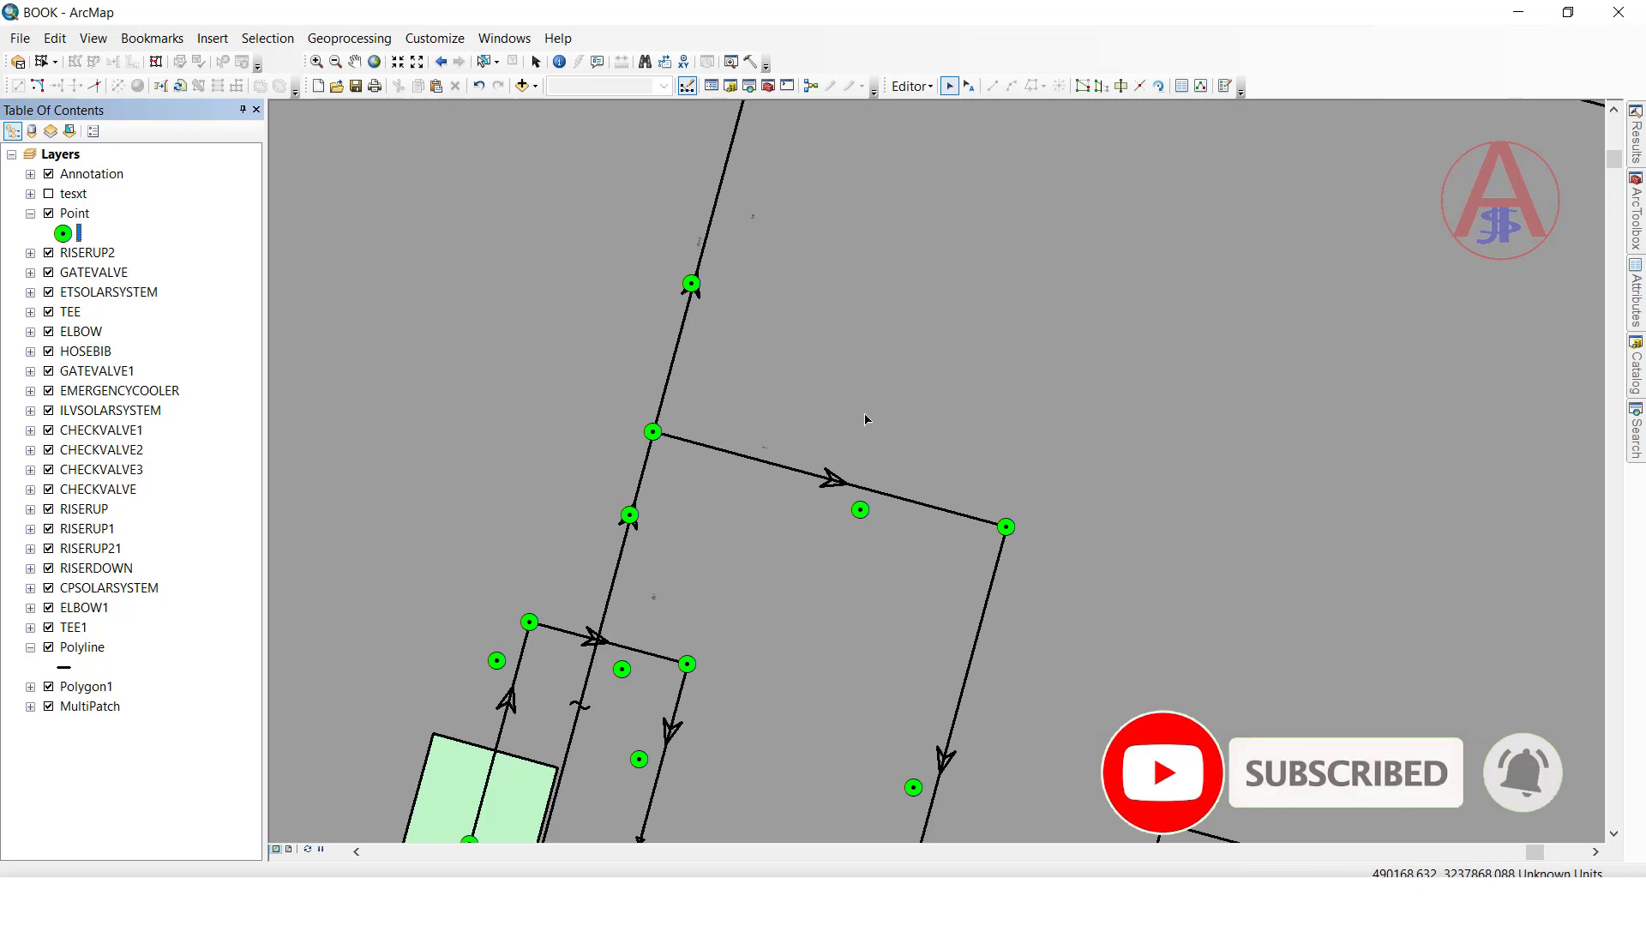
scroll(866, 420, "up", 3)
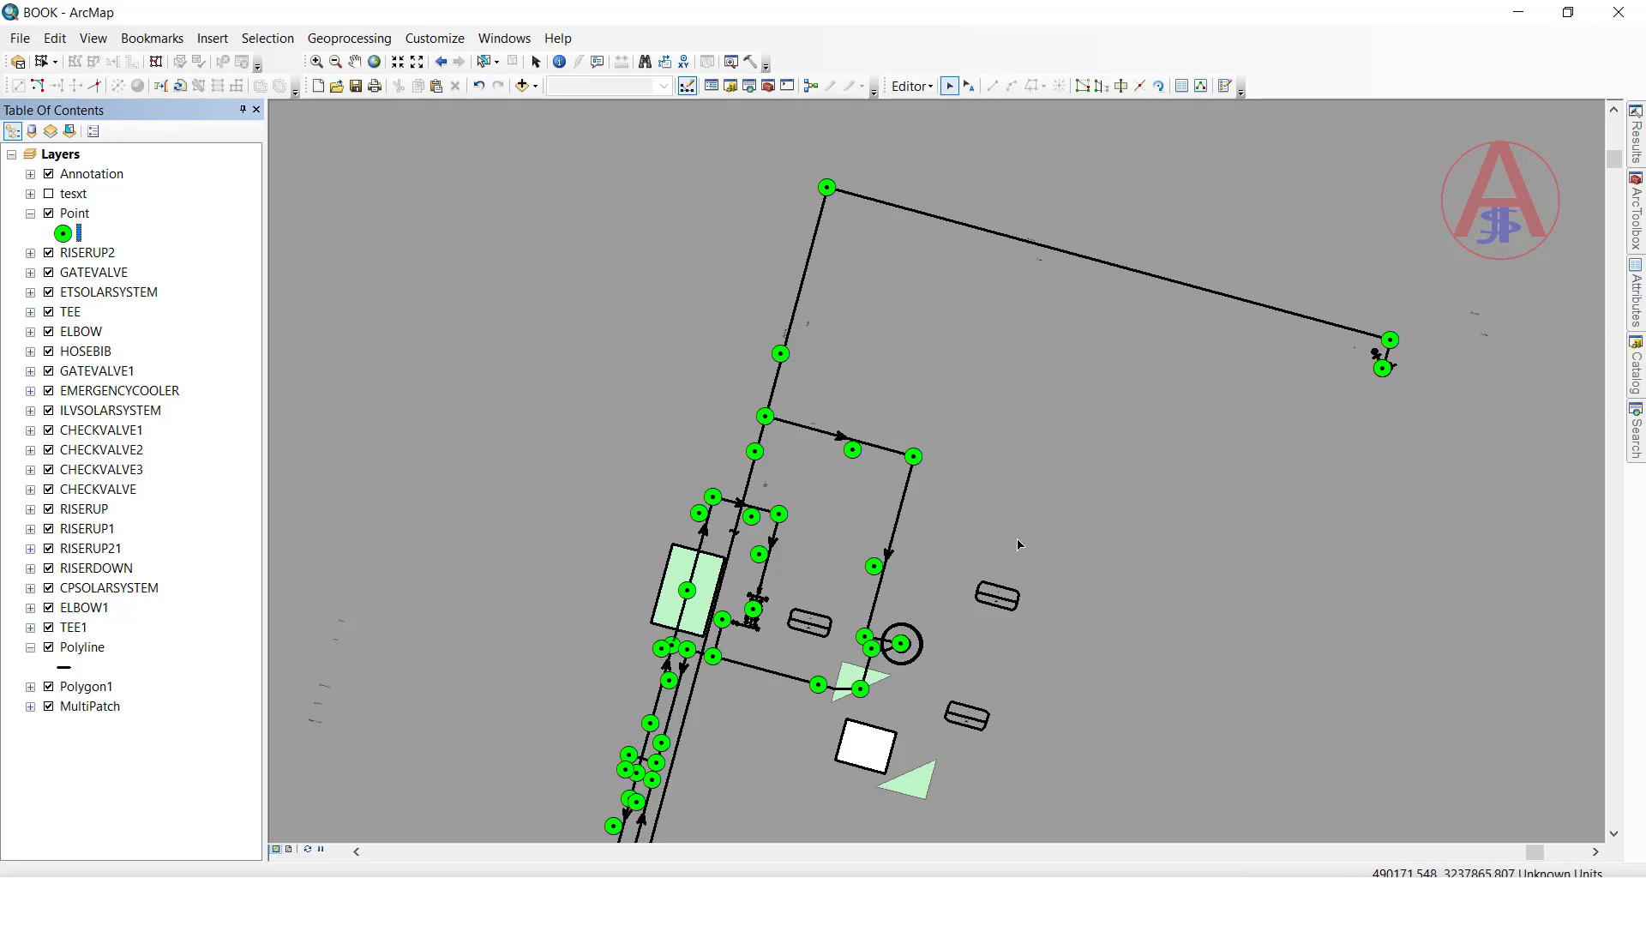
left_click_drag(1015, 540, 986, 356)
left_click_drag(741, 806, 776, 548)
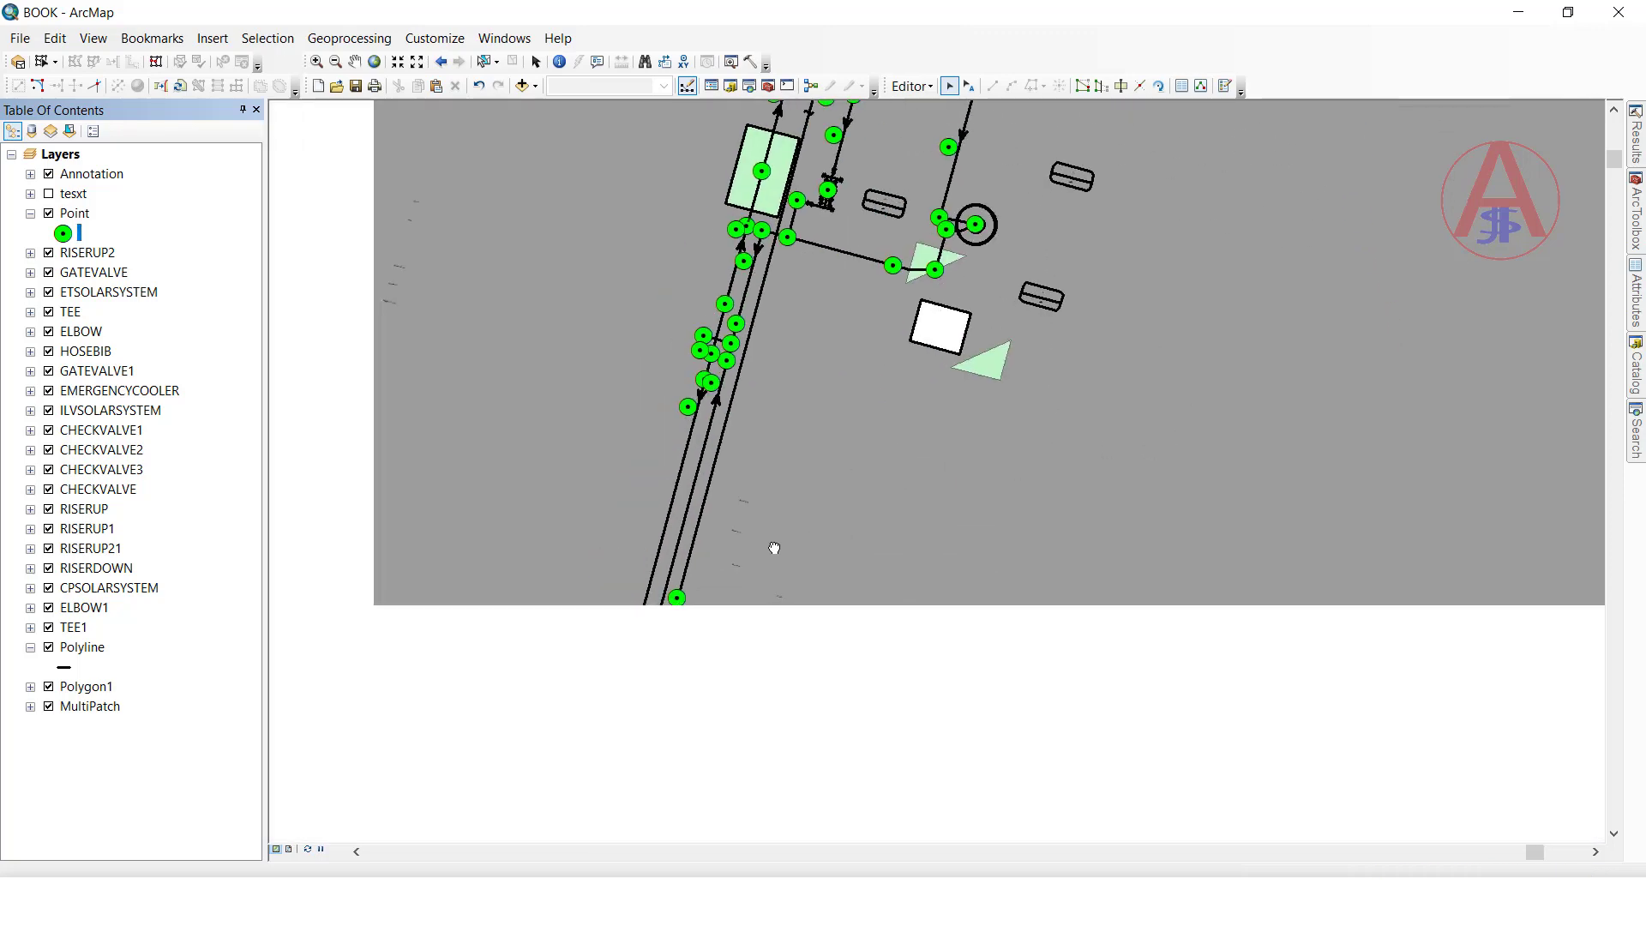
left_click_drag(929, 275, 845, 593)
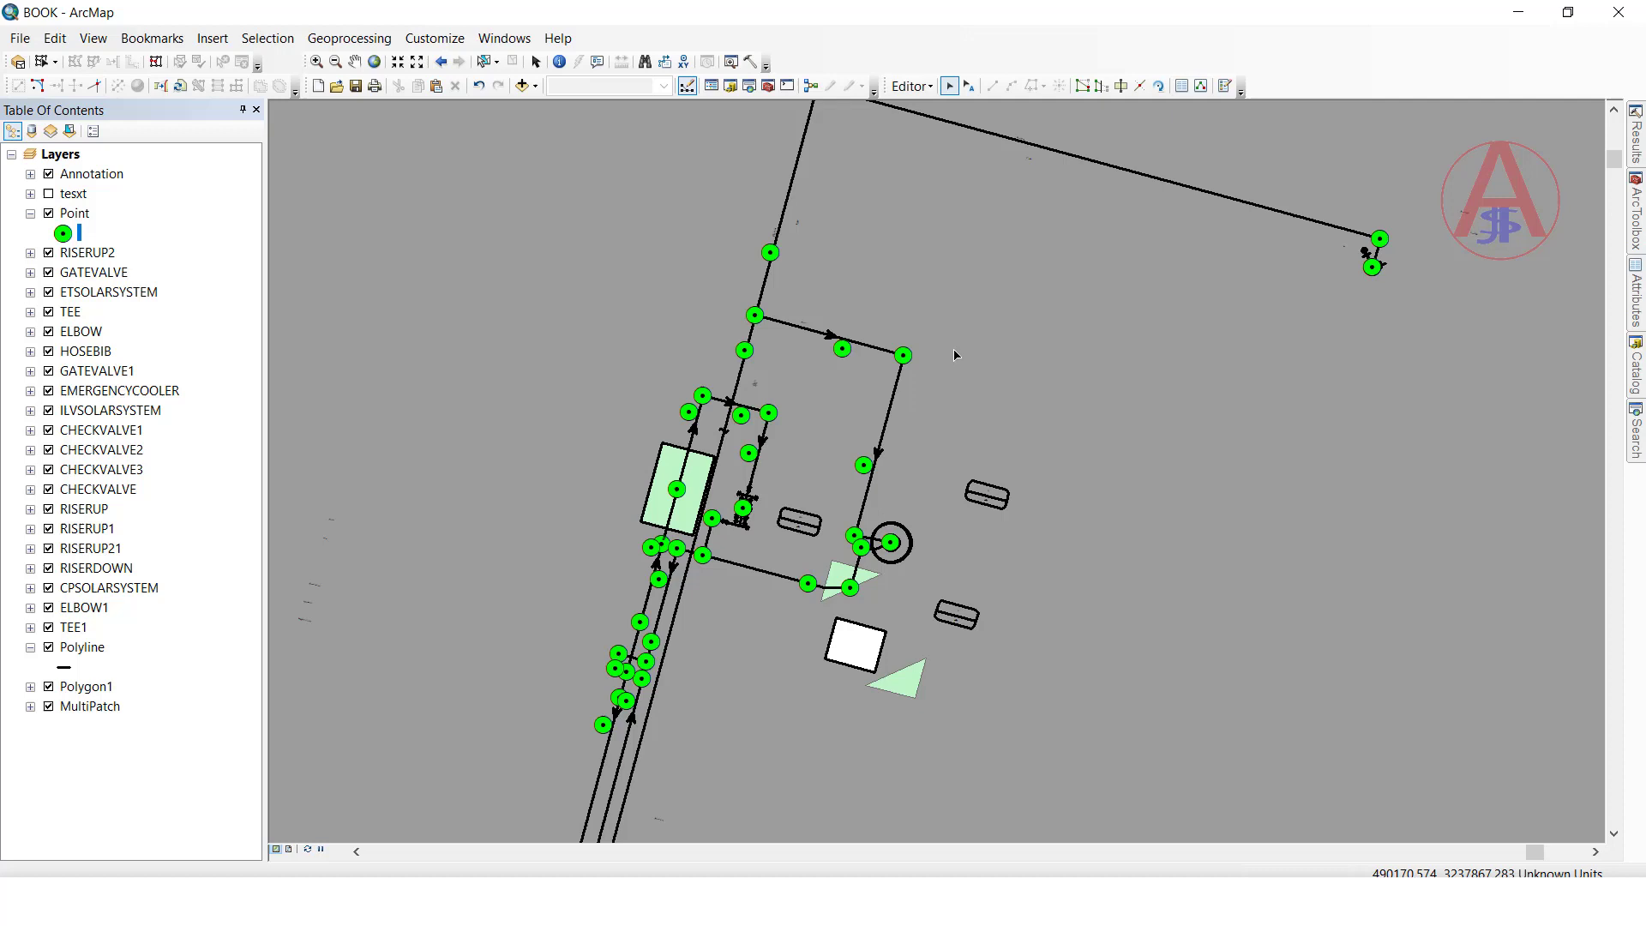
left_click_drag(974, 327, 947, 463)
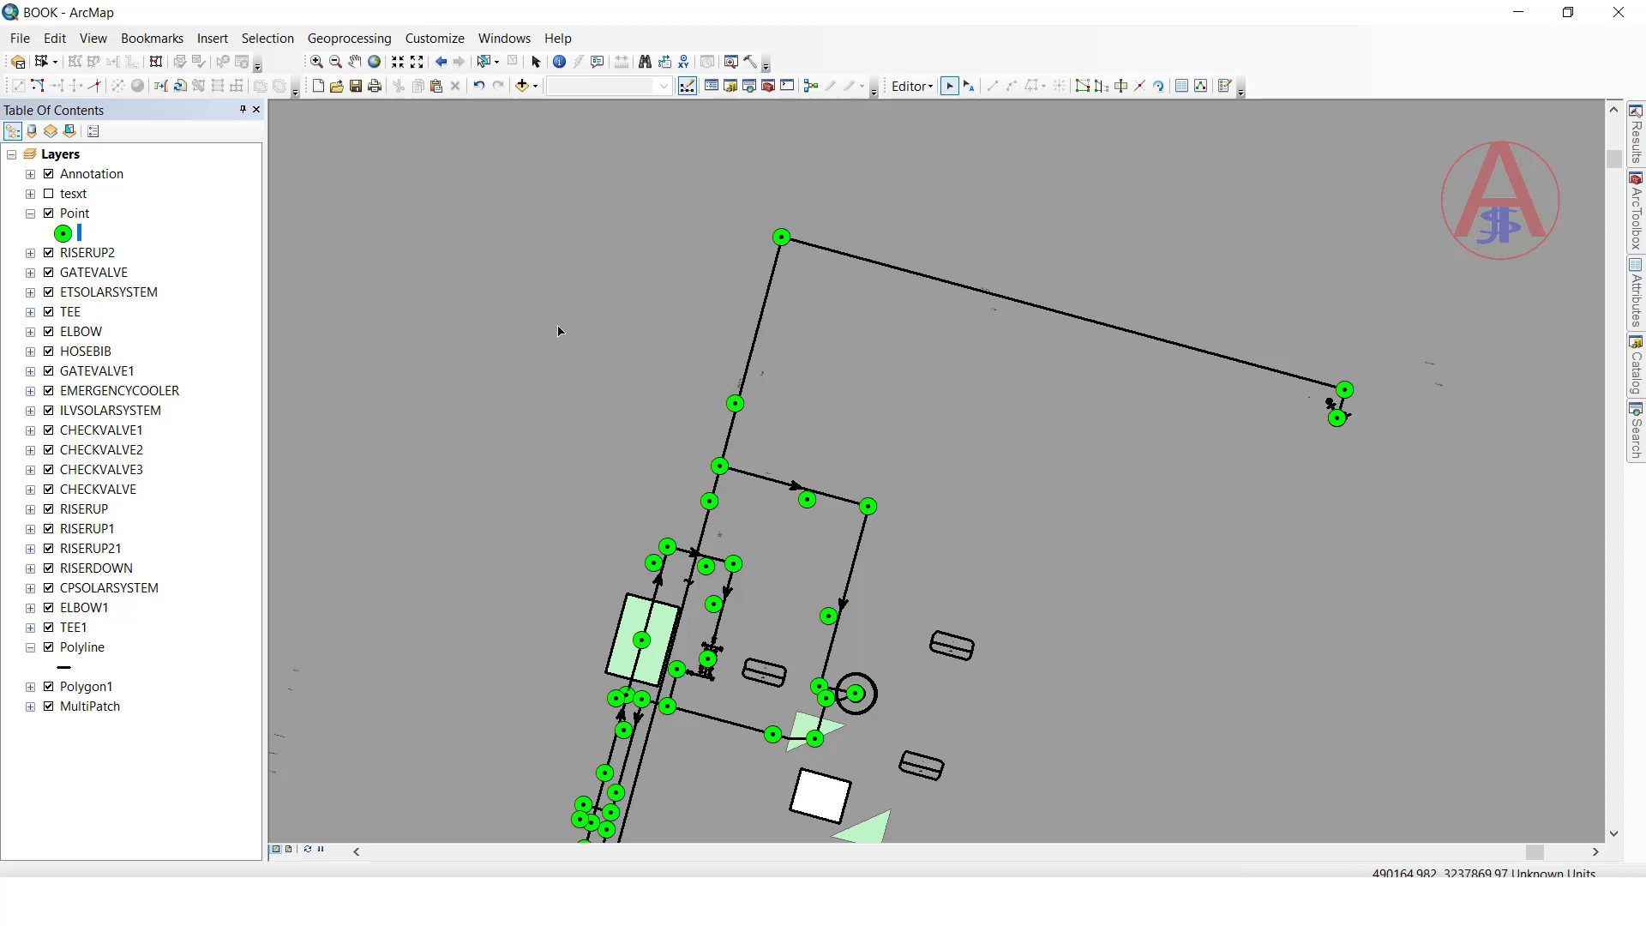
Set the Layers data frame background back to <None> so the map shows on white
left_click(62, 155)
right_click(62, 156)
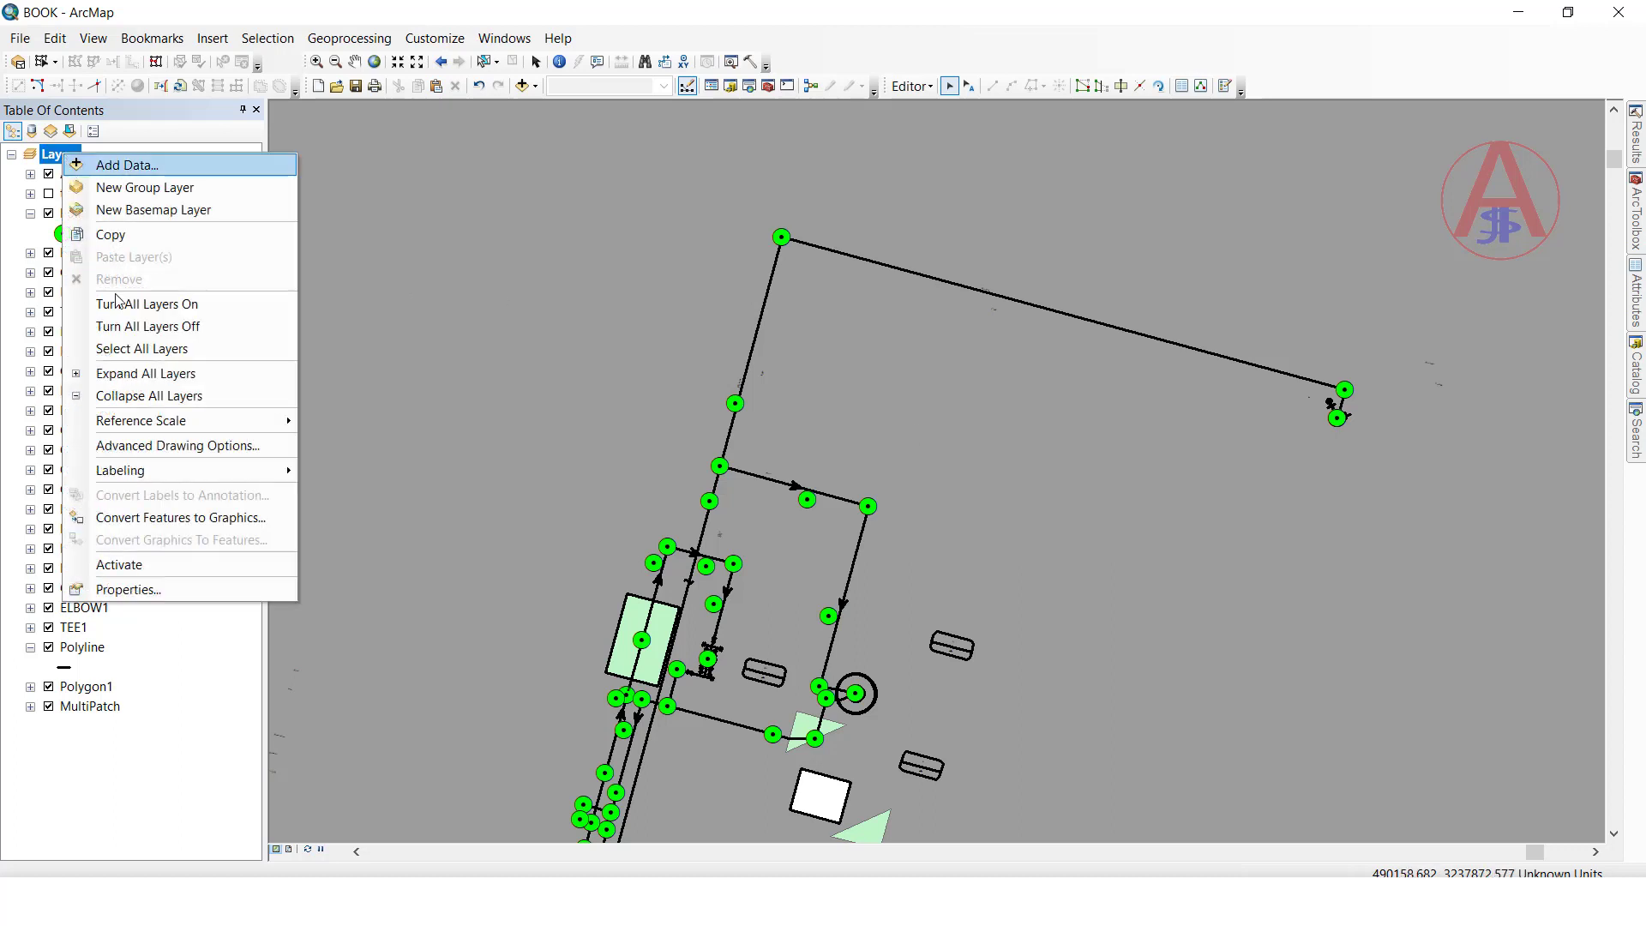
left_click(130, 592)
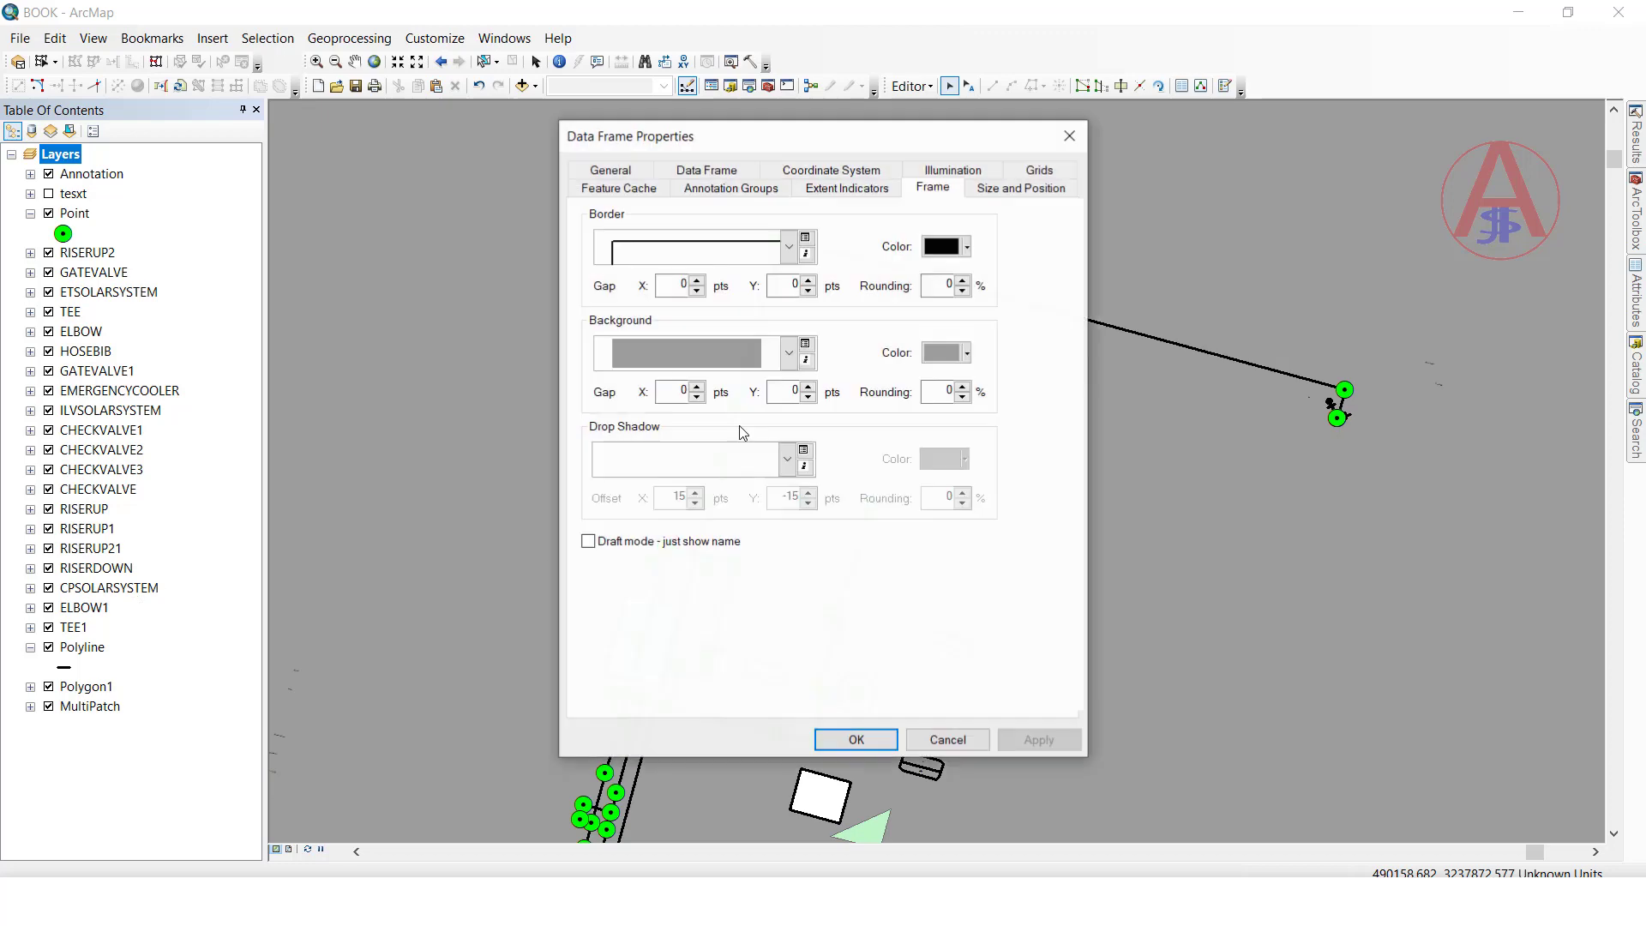
left_click(675, 355)
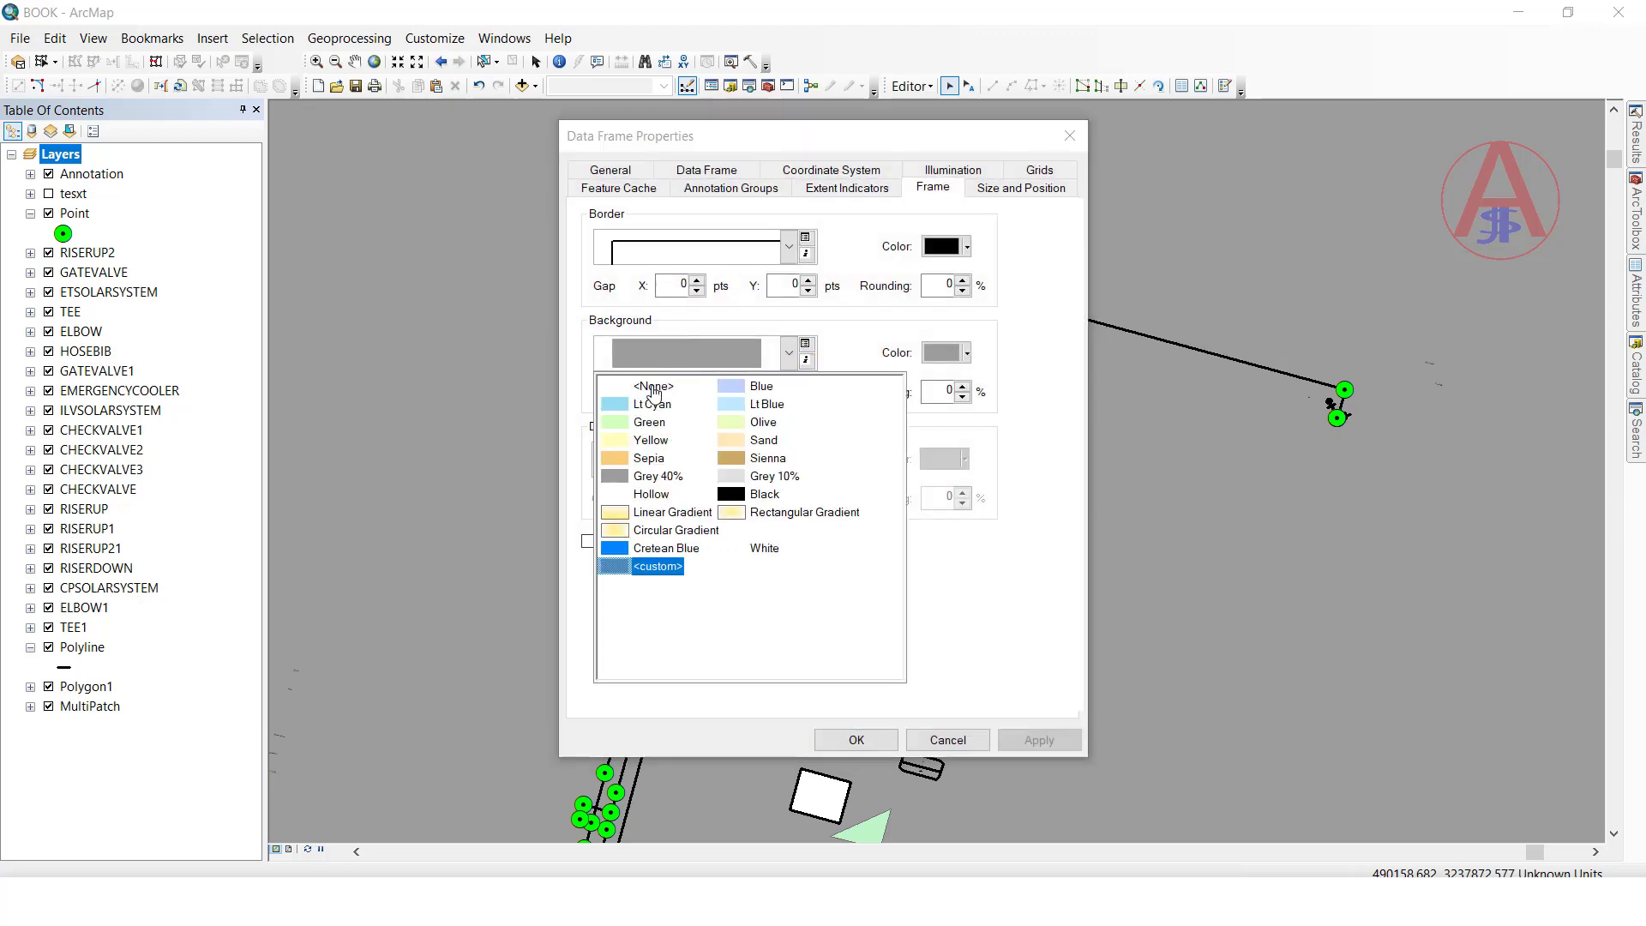
left_click(653, 387)
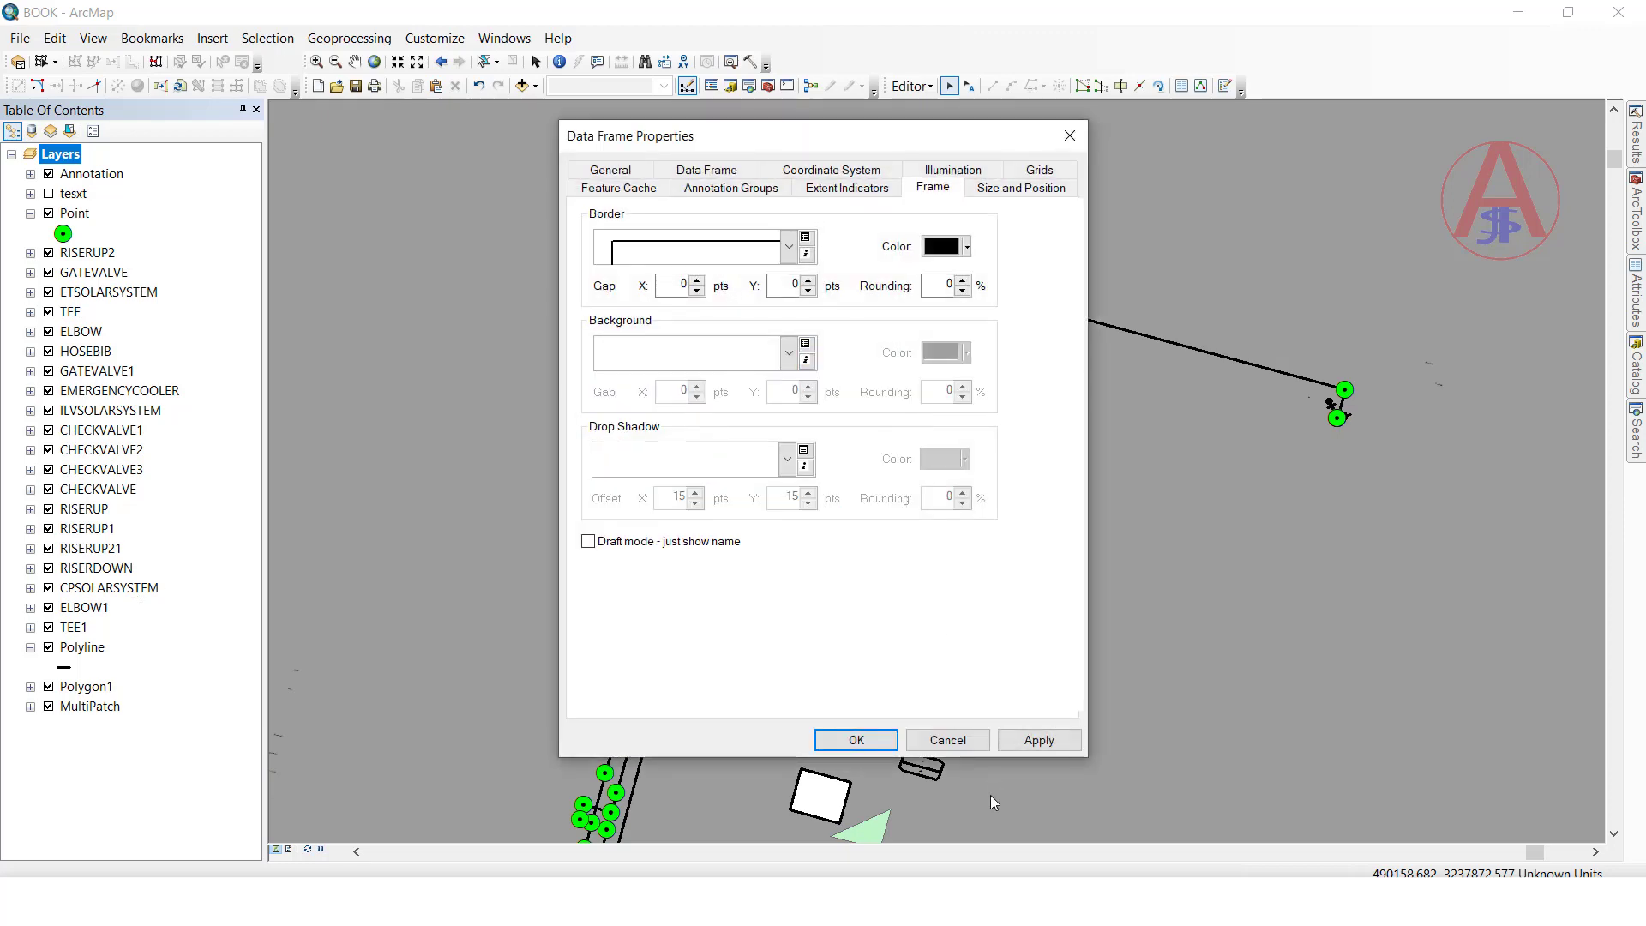
left_click(855, 741)
scroll(851, 521, "up", 2)
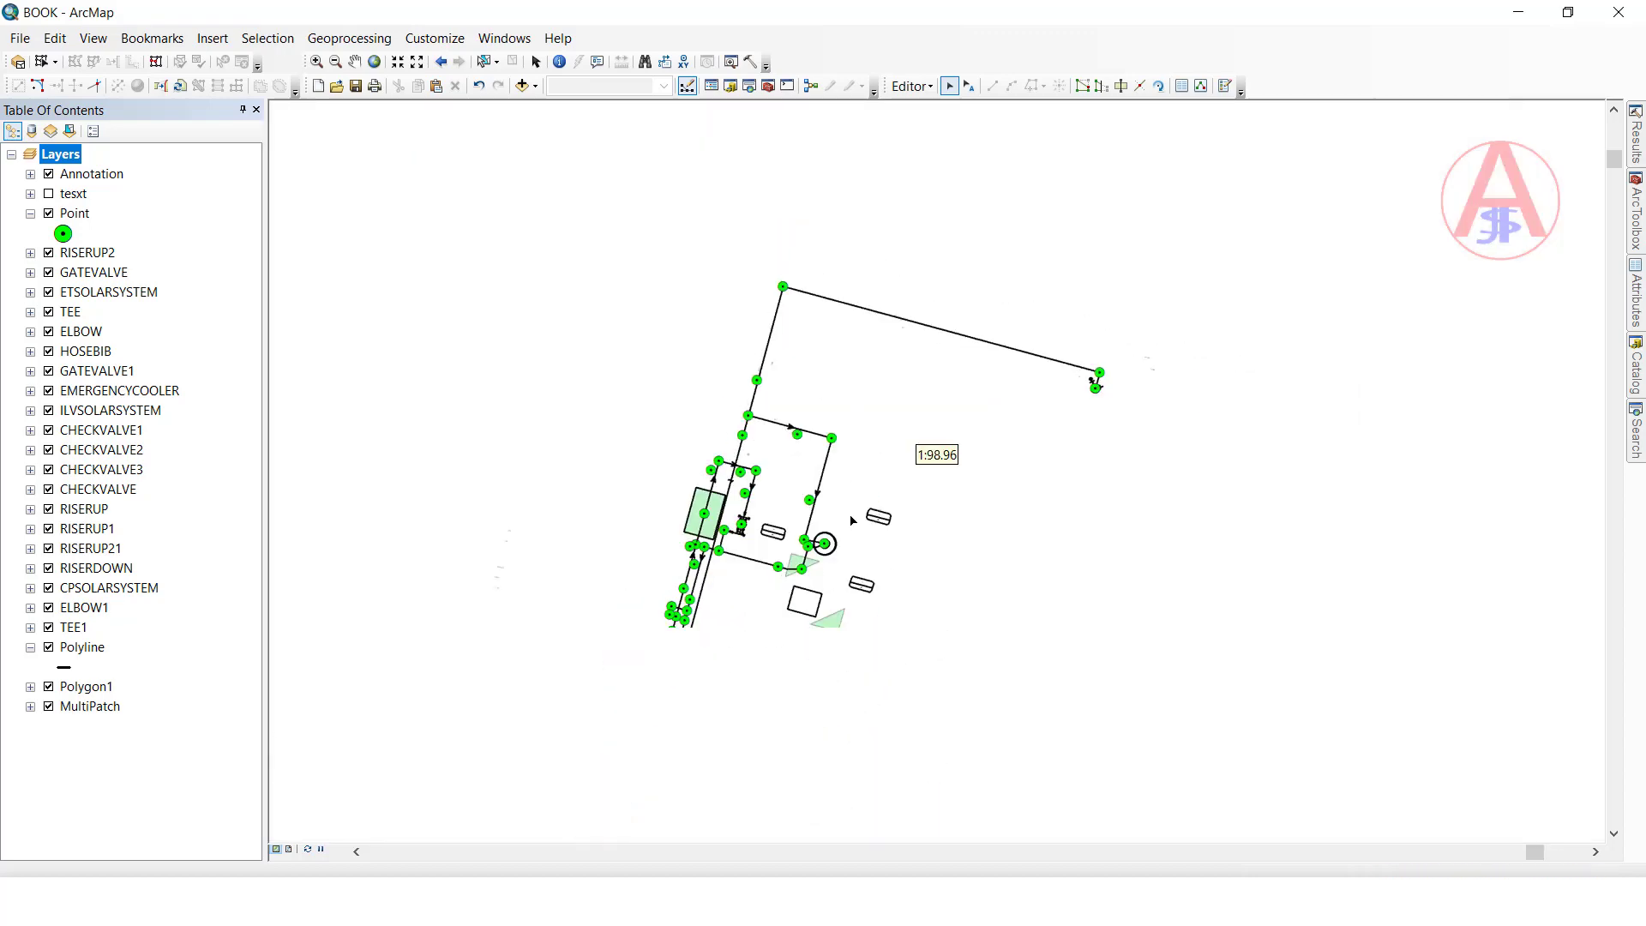